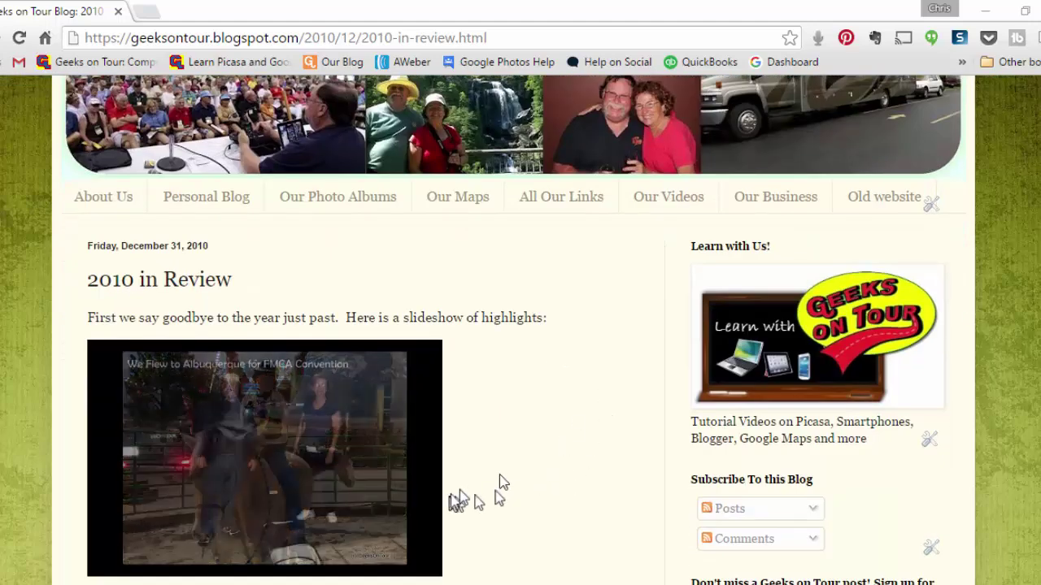
# Step: Open the Picasa album behind the post's slideshow, showing photo 28 of 47
pyautogui.moveTo(399, 512)
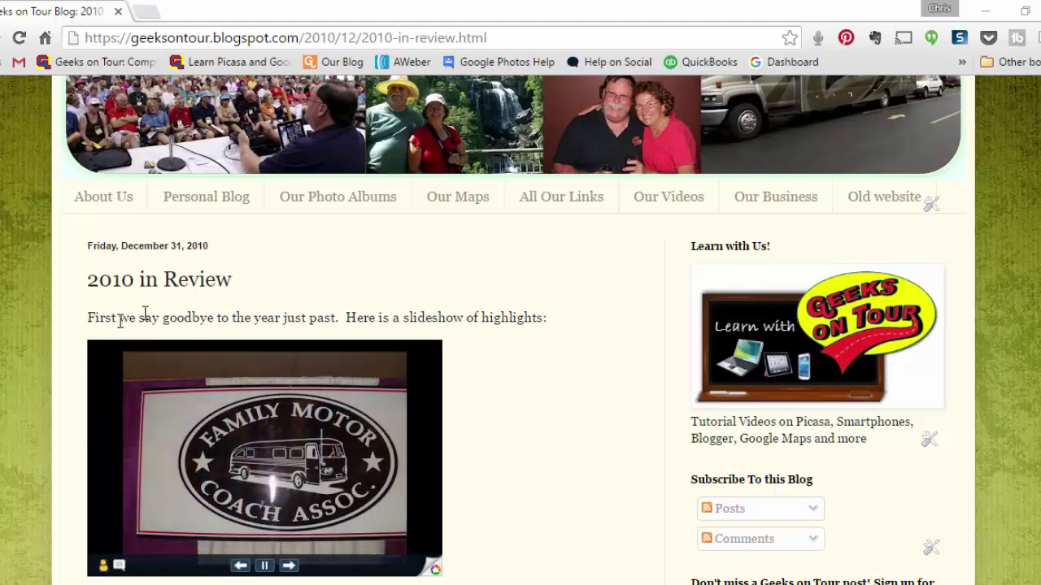
pyautogui.scroll(-3, 500, 485)
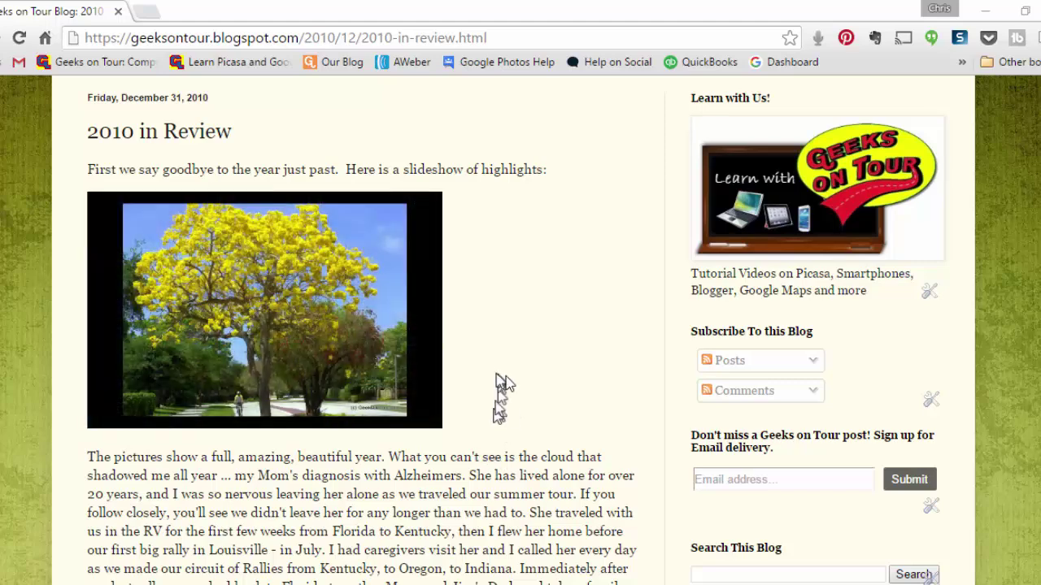
pyautogui.moveTo(418, 358)
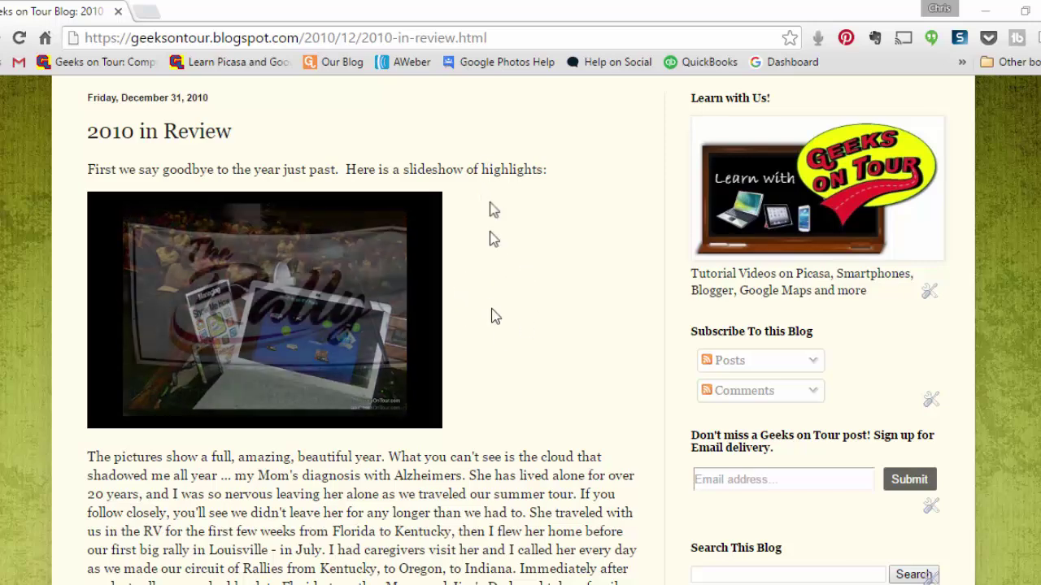
pyautogui.scroll(2, 575, 389)
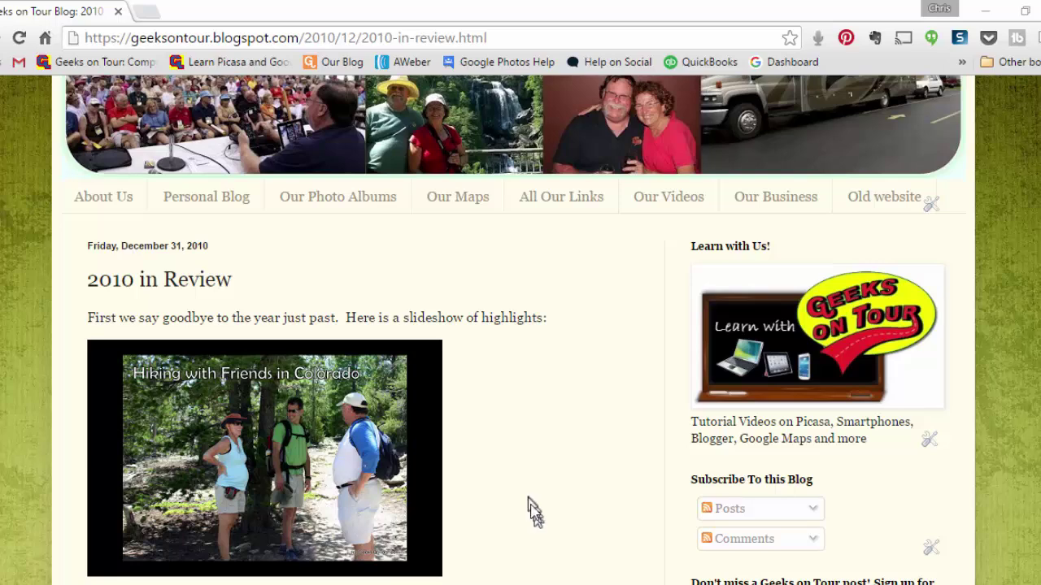
pyautogui.scroll(1, 528, 510)
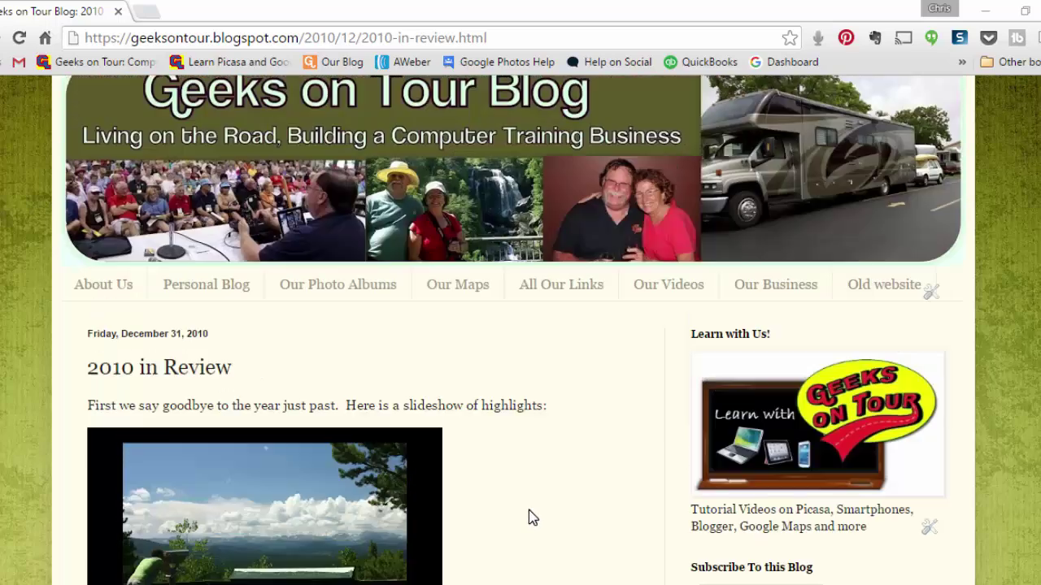
pyautogui.scroll(1, 529, 510)
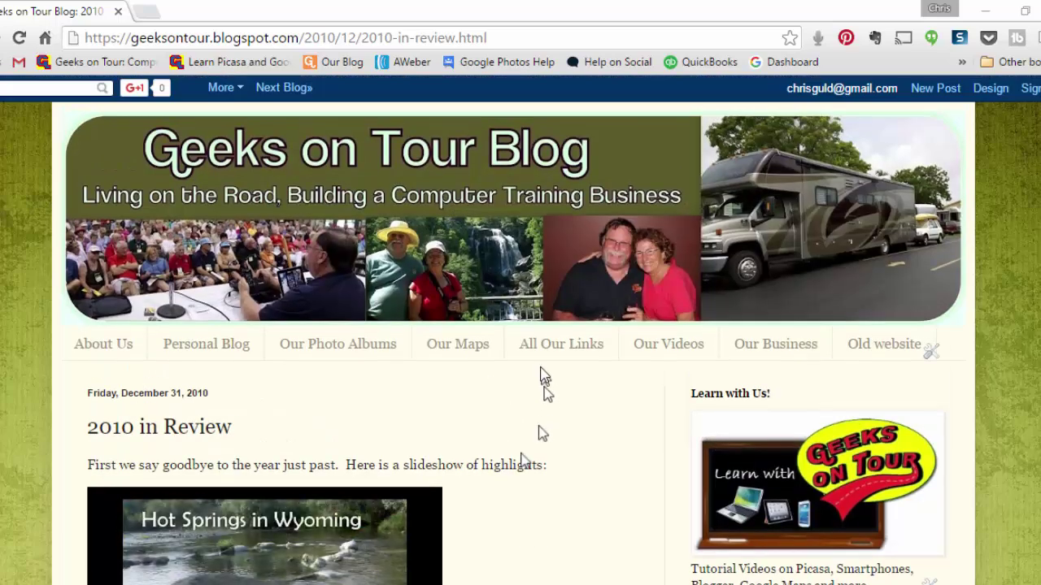
pyautogui.scroll(-4, 541, 497)
pyautogui.moveTo(256, 333)
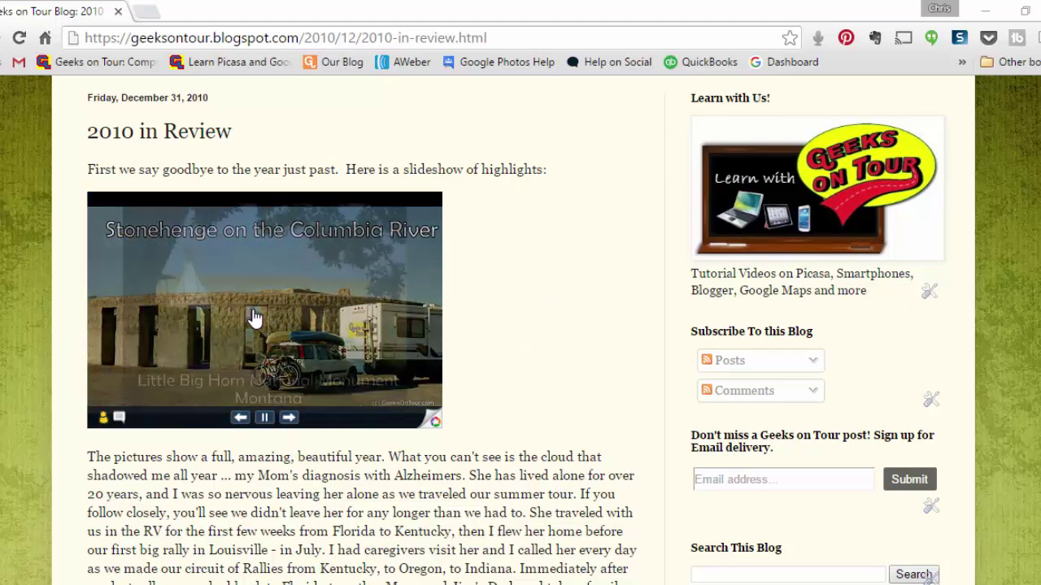
pyautogui.click(255, 318)
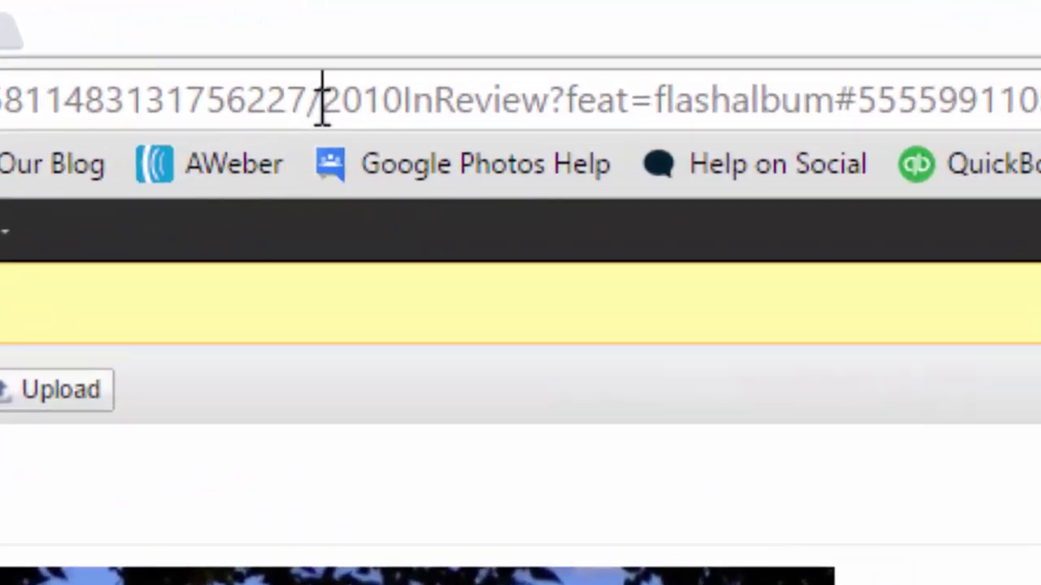
# Step: Select the album name 2010InReview in the web address, then start a new blank tab
pyautogui.moveTo(444, 38); pyautogui.dragTo(500, 40)
pyautogui.moveTo(484, 106); pyautogui.dragTo(550, 114)
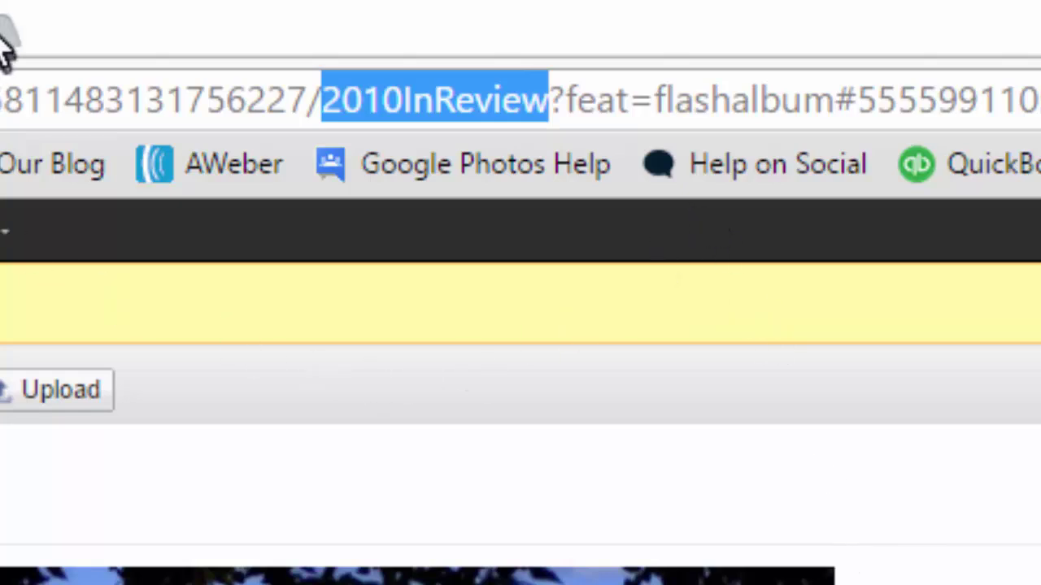
pyautogui.hotkey('ctrl', 't')
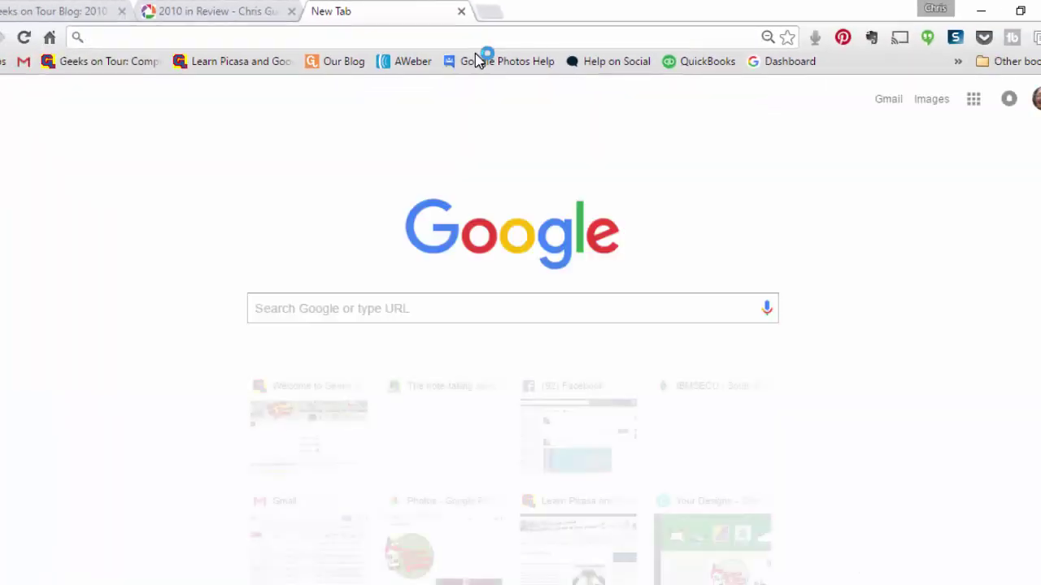
# Step: Load Google Photos, go to the Albums page and search for 2010
pyautogui.write('photo')
pyautogui.press('Return')
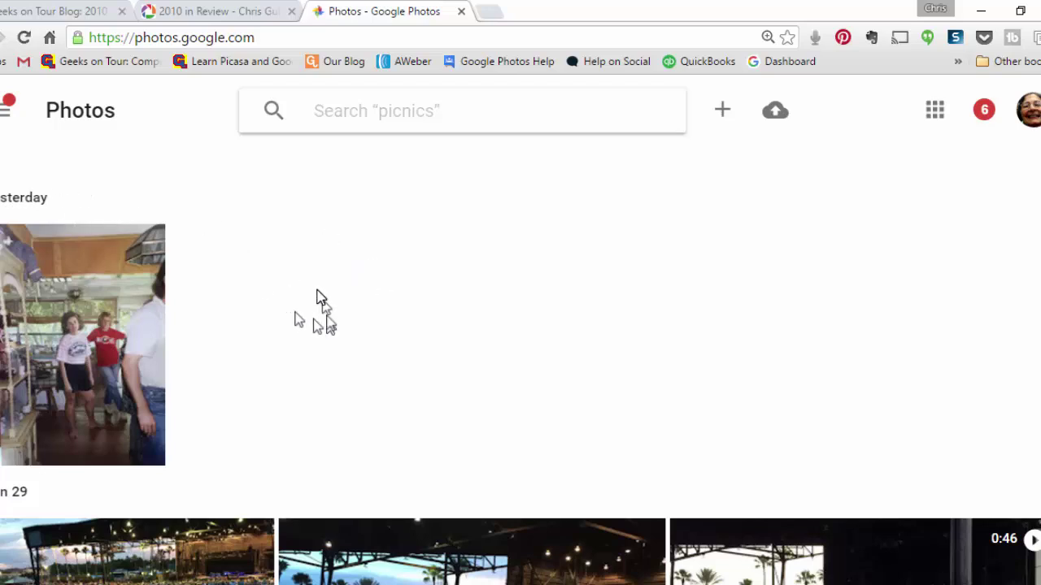
pyautogui.click(4, 110)
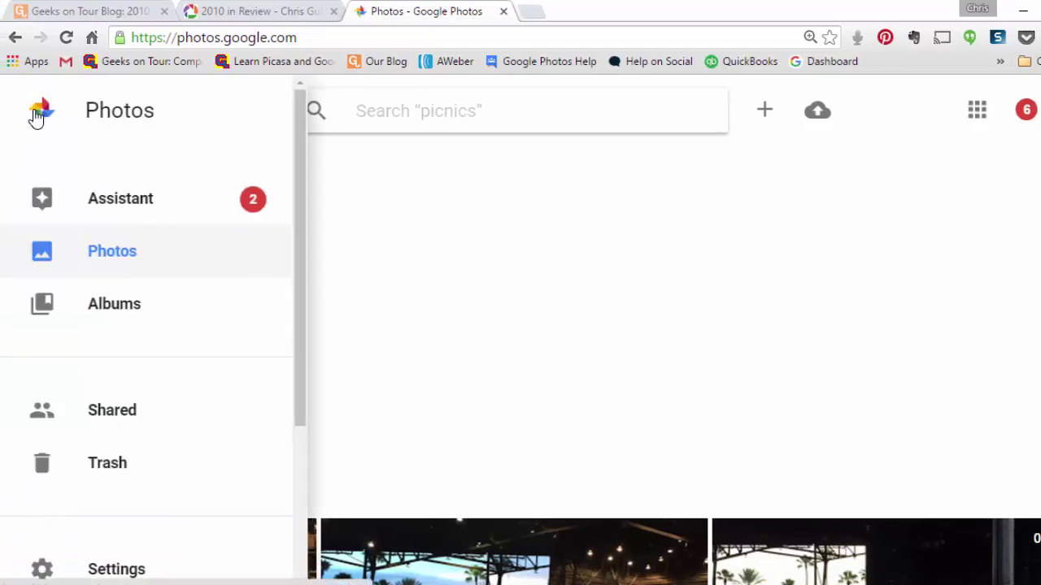
pyautogui.click(114, 312)
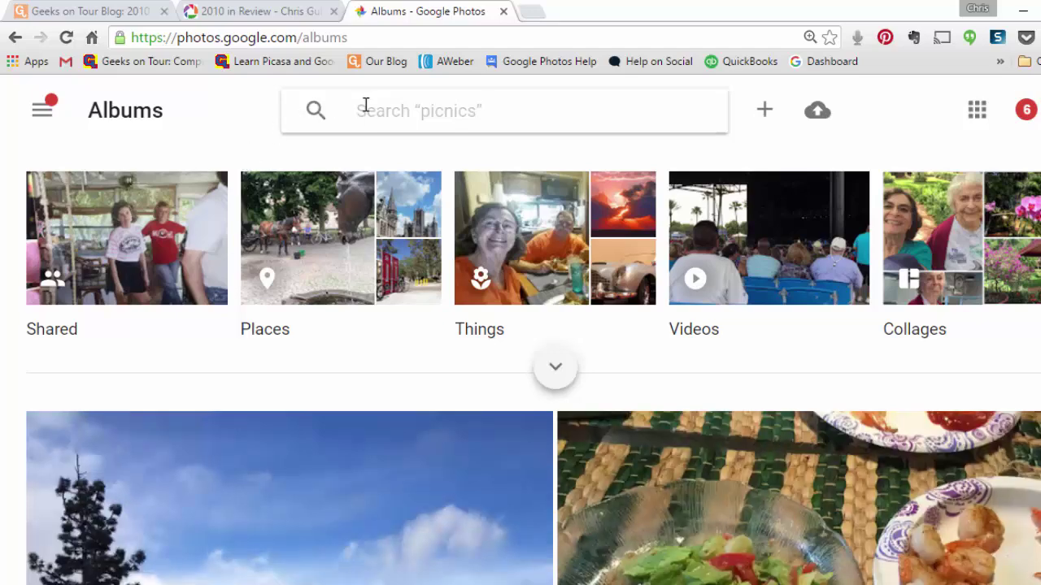
pyautogui.click(365, 108)
pyautogui.write('2010')
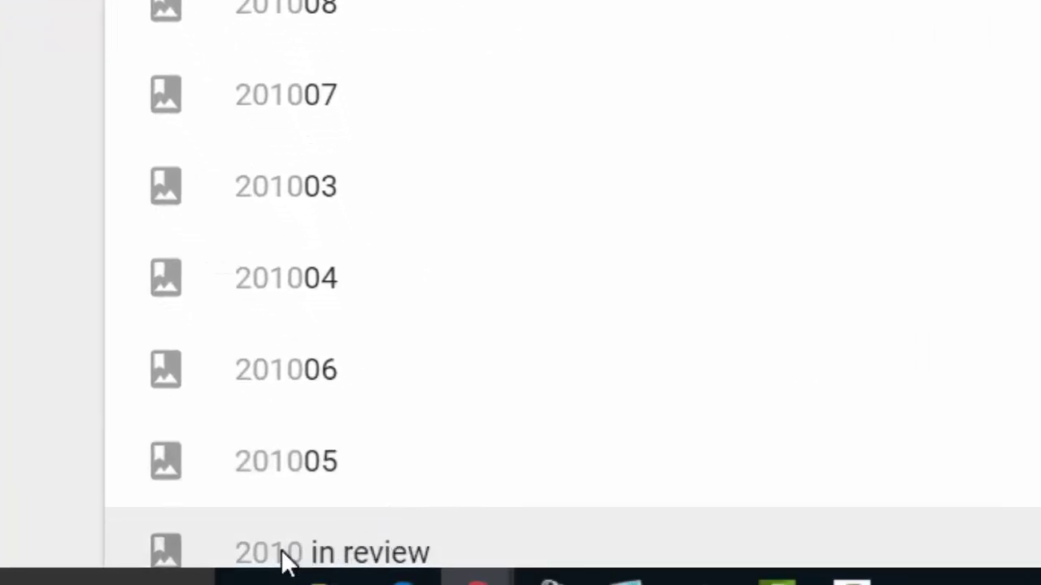
# Step: Open the '2010 in review' album suggestion and scroll through its photos
pyautogui.click(286, 559)
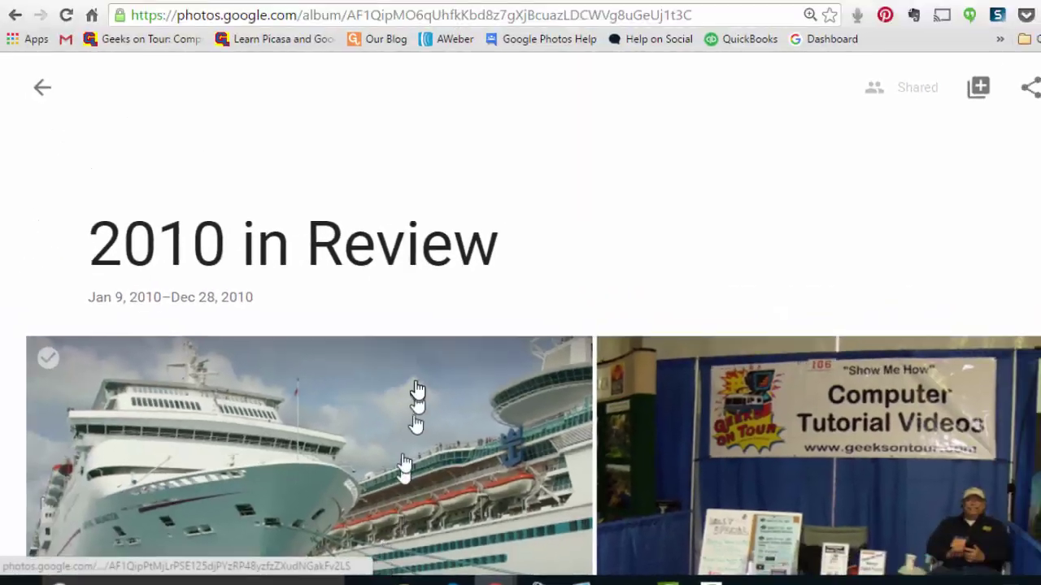
pyautogui.scroll(-15, 435, 399)
pyautogui.scroll(-15, 427, 394)
pyautogui.scroll(15, 421, 396)
pyautogui.scroll(10, 421, 396)
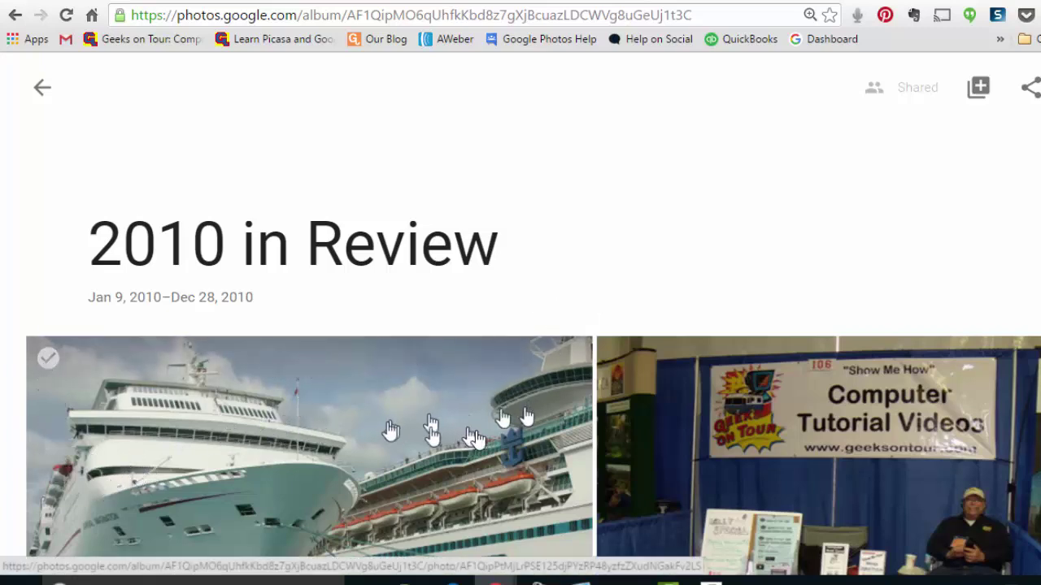
# Step: Select all 47 photos, cruise ship through Frosty snowman, and show the + create menu
pyautogui.click(48, 361)
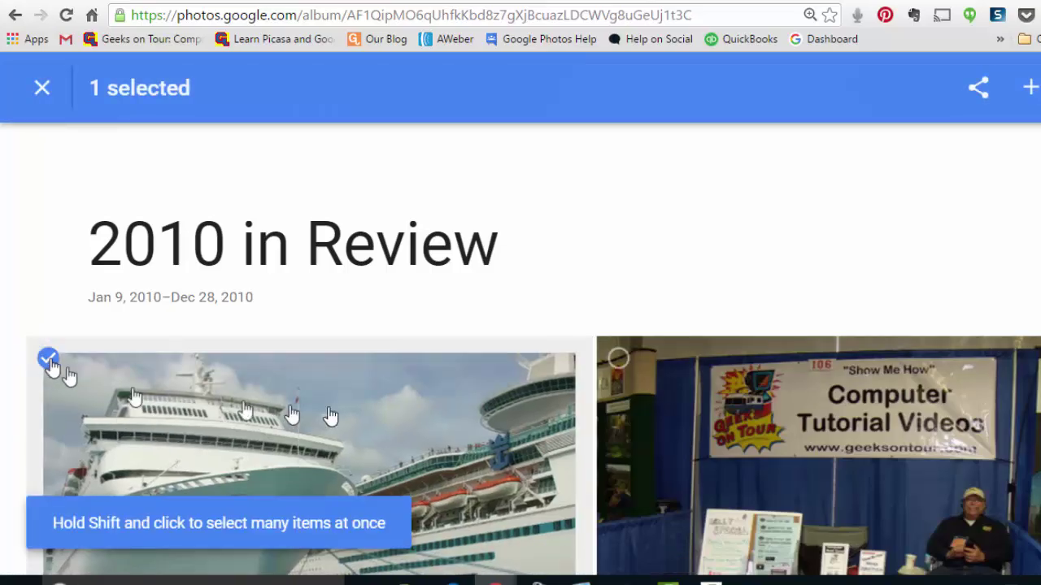
pyautogui.scroll(-3, 484, 450)
pyautogui.scroll(-15, 485, 450)
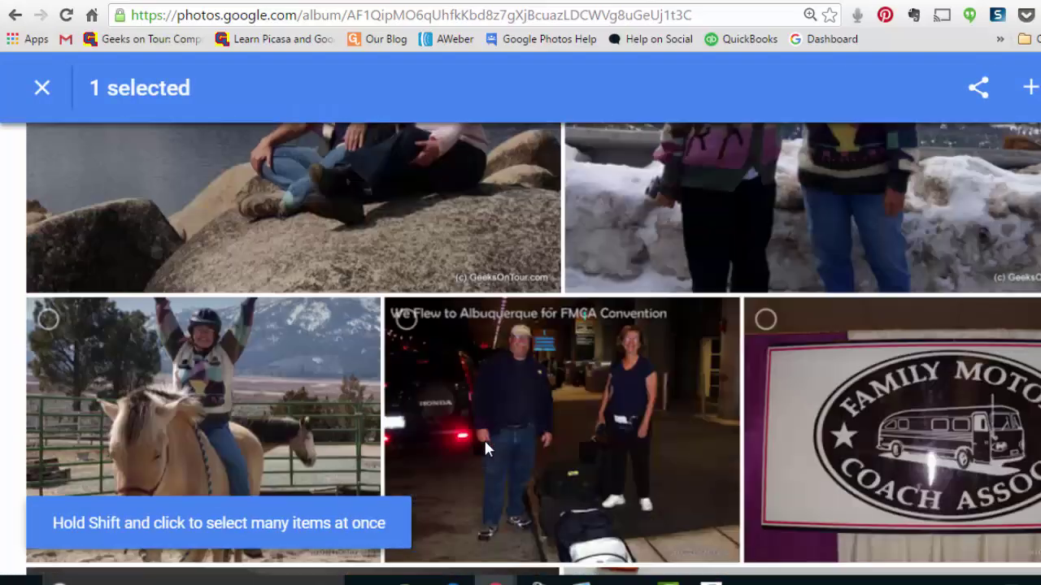
pyautogui.scroll(-15, 485, 449)
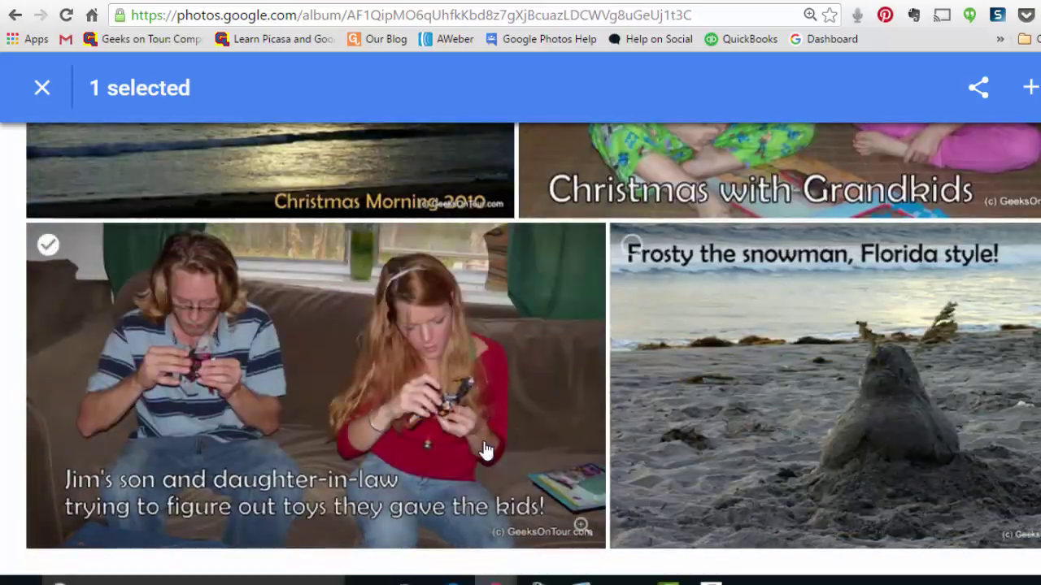
pyautogui.press('shift')
pyautogui.keyDown('shift'); pyautogui.click(631, 247); pyautogui.keyUp('shift')
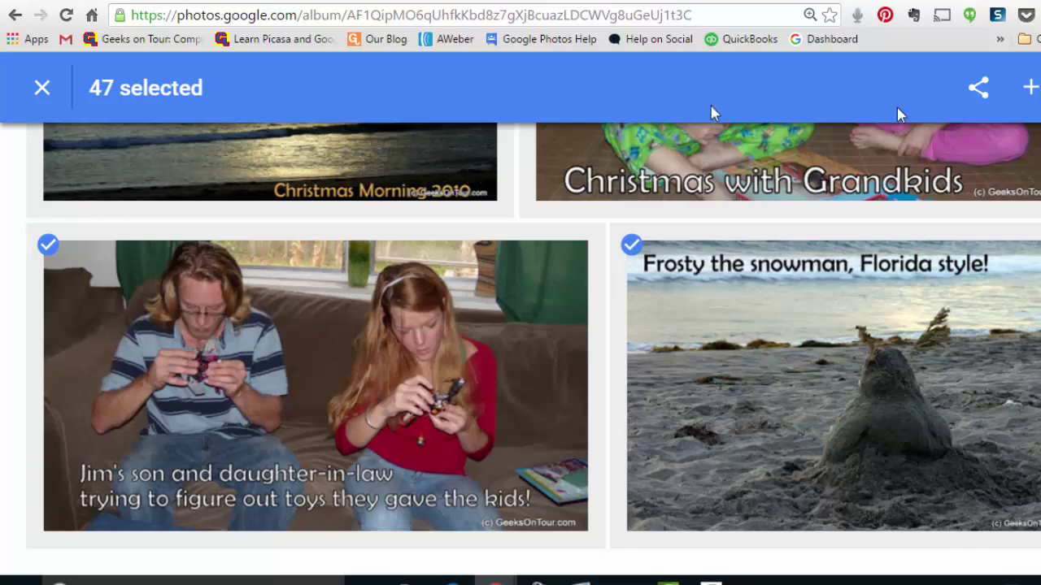
pyautogui.click(1025, 89)
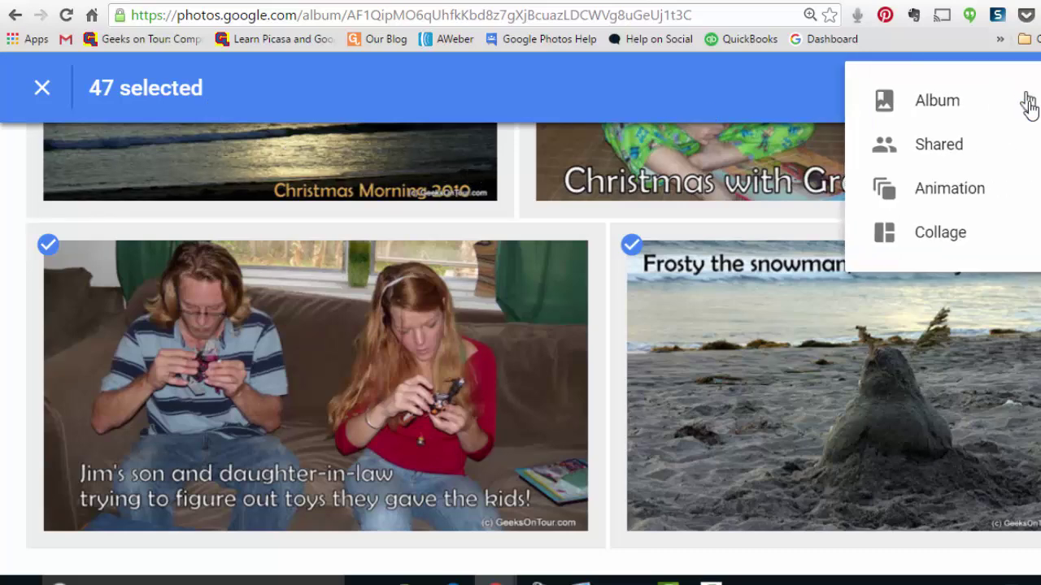
# Step: Create an Animation from the 47 selected photos, then go back to the blog post
pyautogui.click(926, 188)
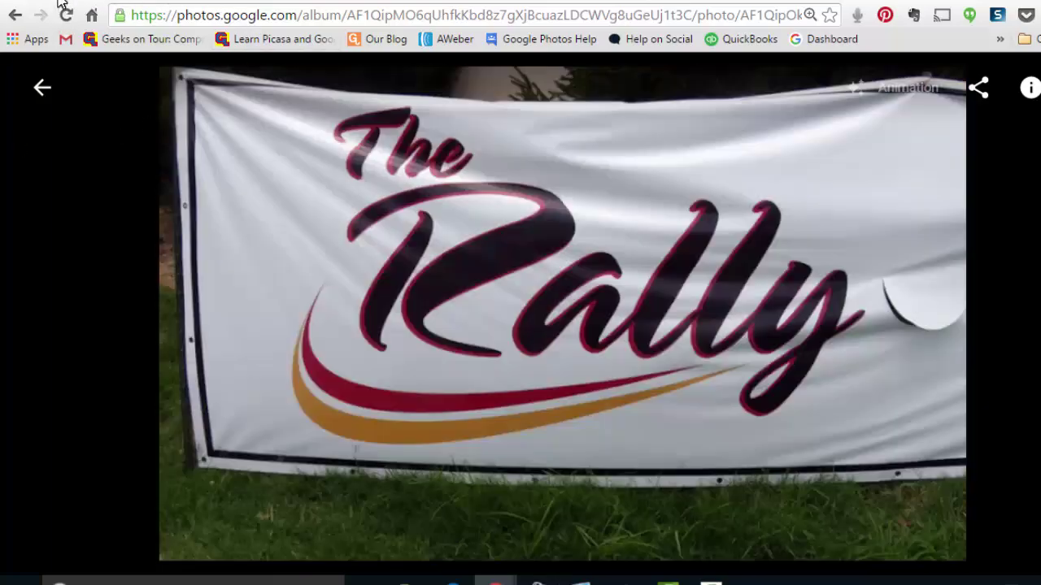
pyautogui.click(15, 15)
# Step: Open the '2010 in Review' post in the Blogger editor with its Edit Post pencil icon
pyautogui.scroll(-15, 551, 239)
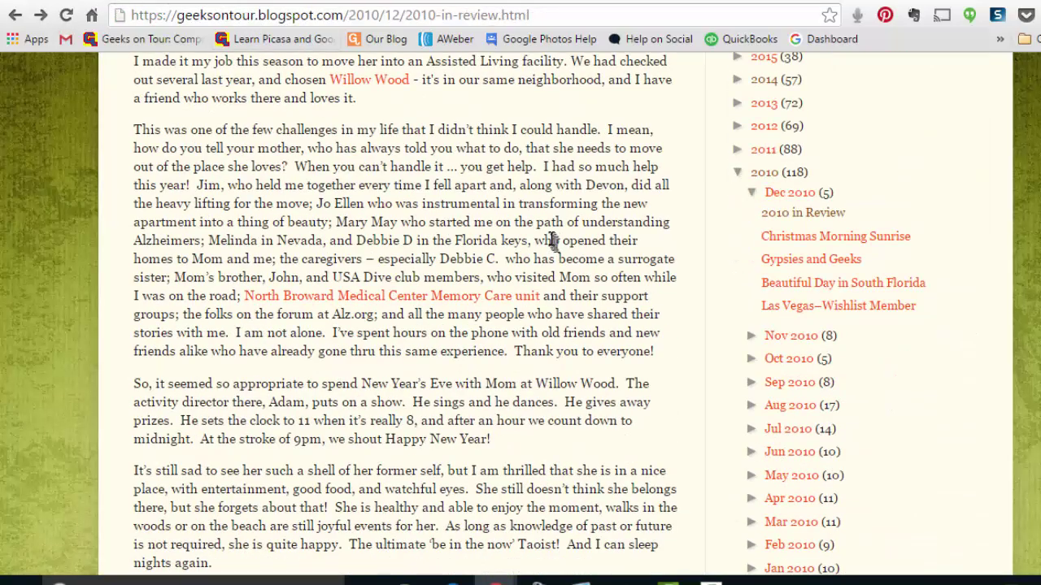
pyautogui.scroll(3, 465, 219)
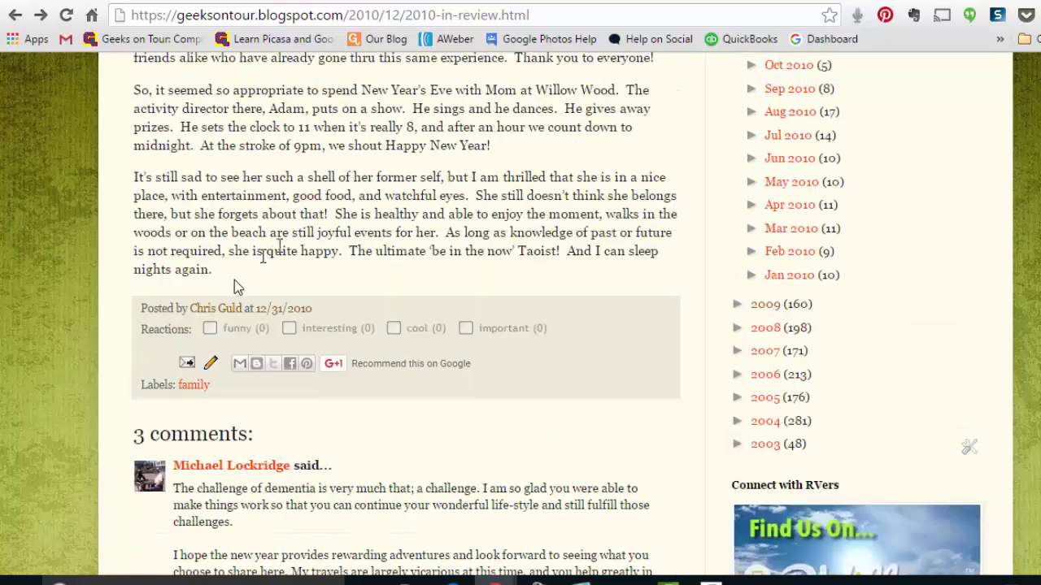
pyautogui.click(211, 364)
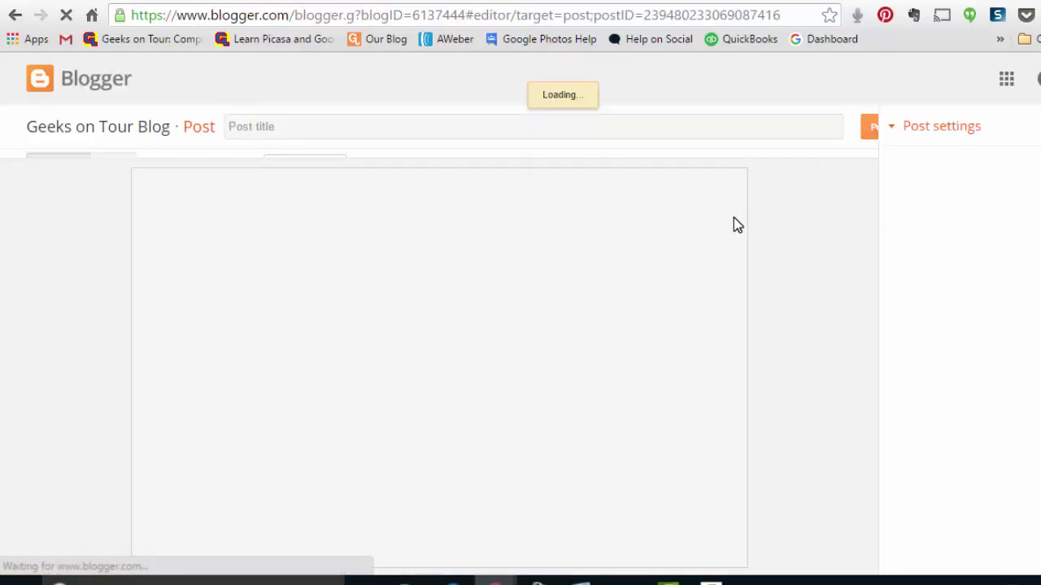
pyautogui.scroll(-3, 598, 287)
pyautogui.scroll(3, 561, 291)
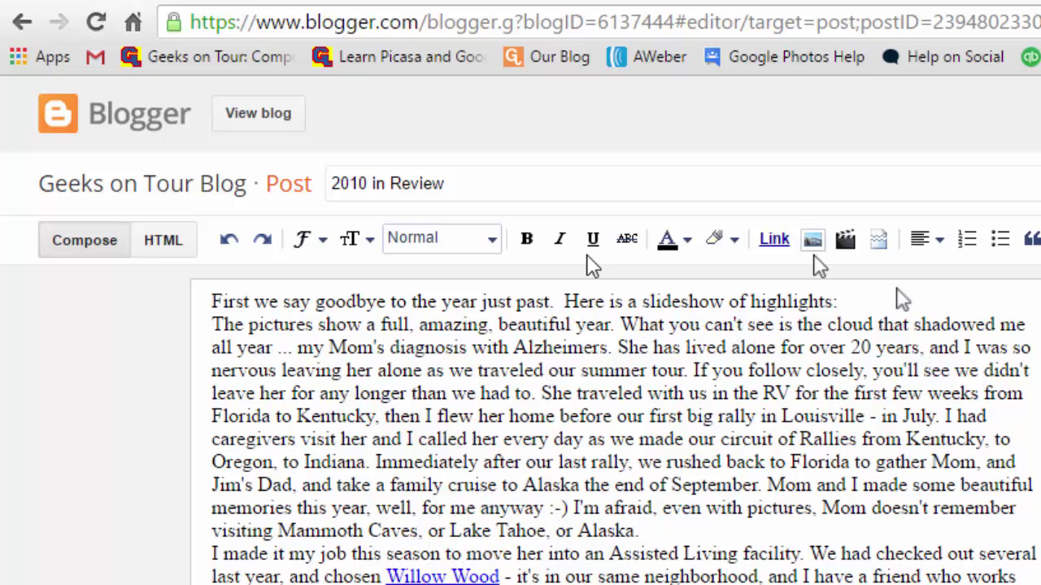
# Step: Delete the Flash slideshow <embed> code in HTML view, then return to Compose
pyautogui.click(161, 244)
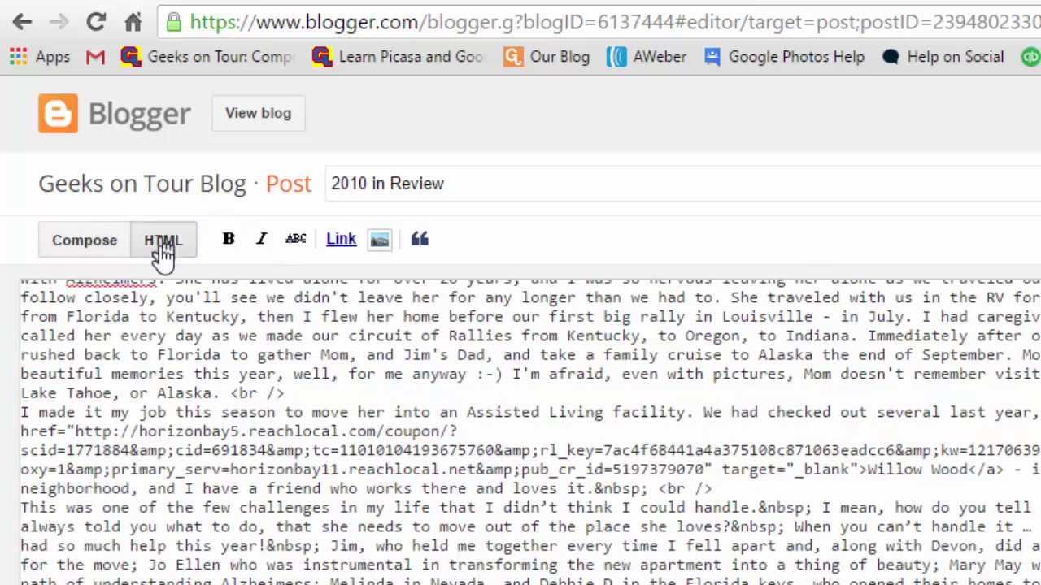
pyautogui.scroll(3, 642, 548)
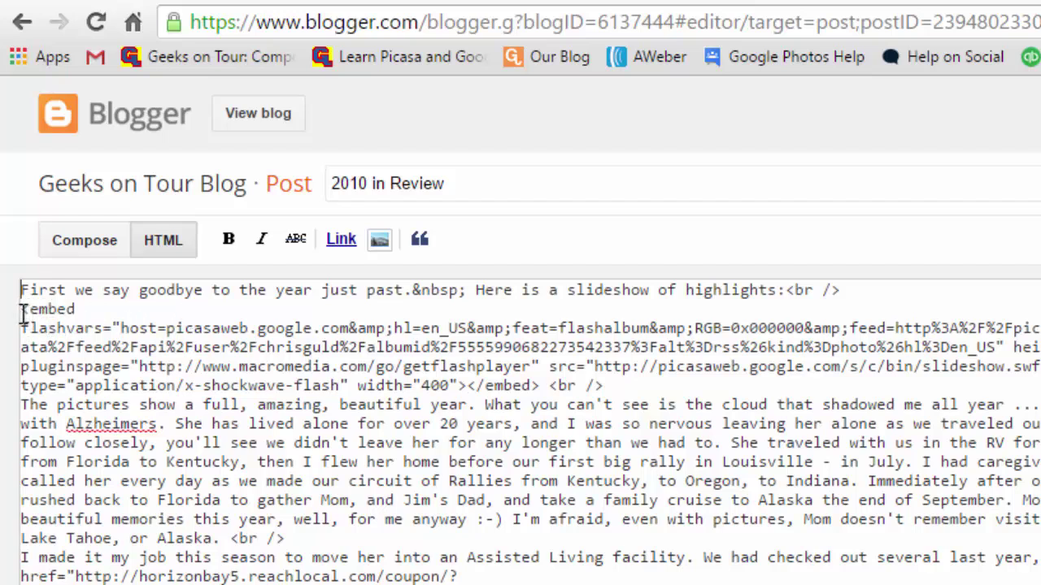
pyautogui.moveTo(21, 311); pyautogui.dragTo(542, 385)
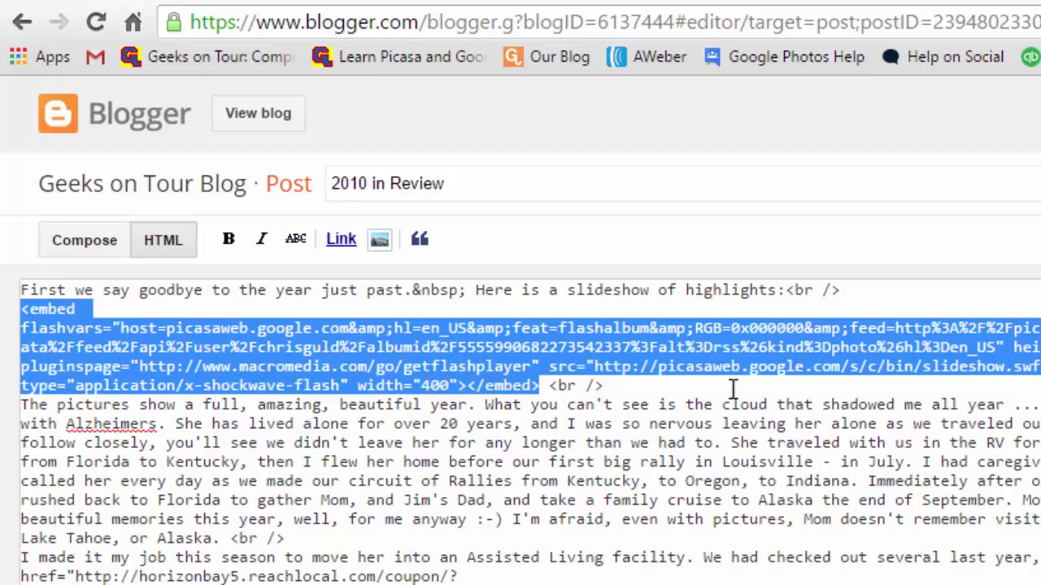
pyautogui.press('Delete')
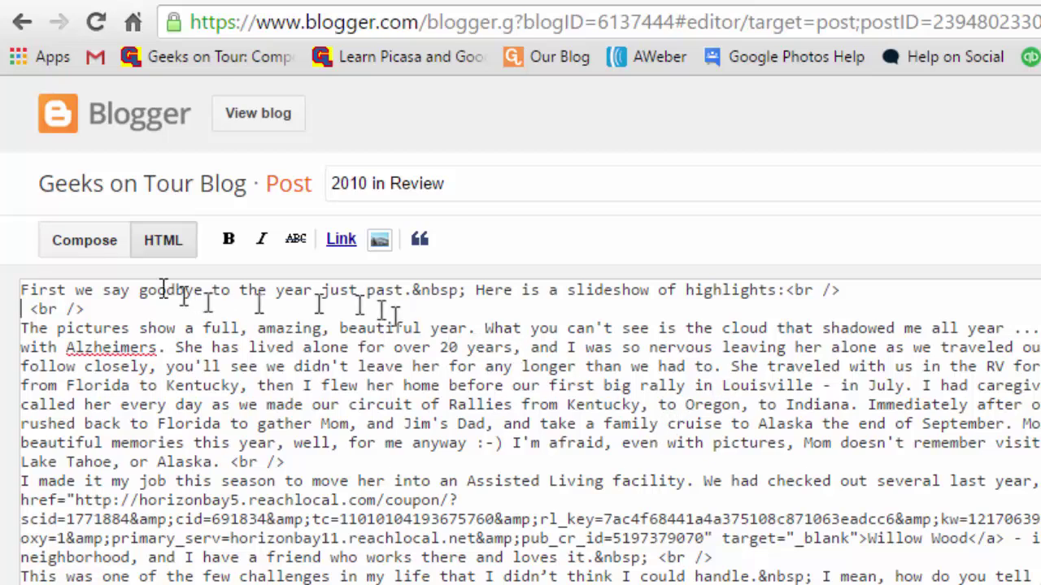
pyautogui.click(84, 244)
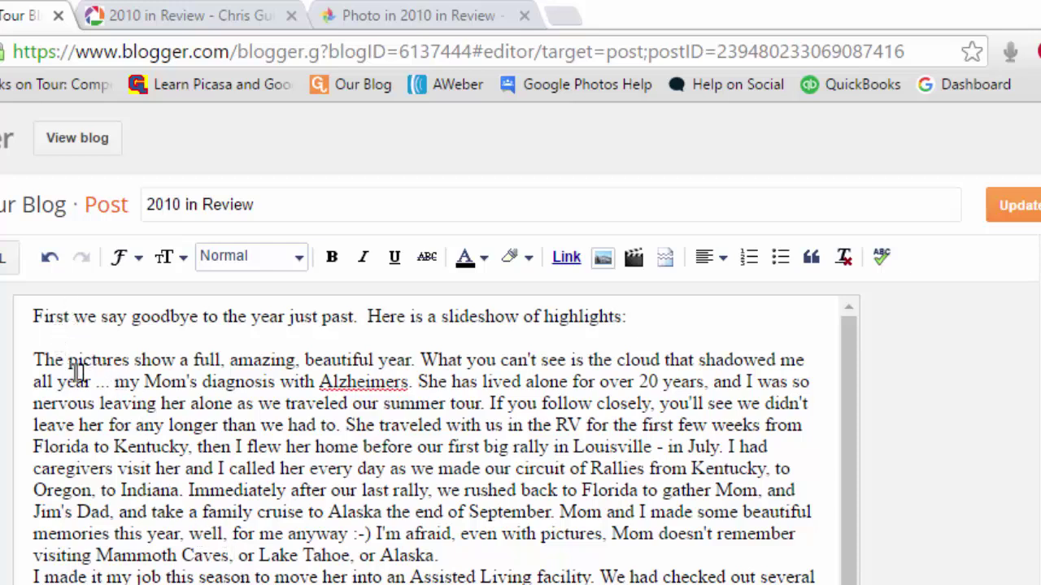
# Step: Put the cursor on the blank line below the opening sentence and start inserting an image
pyautogui.click(37, 337)
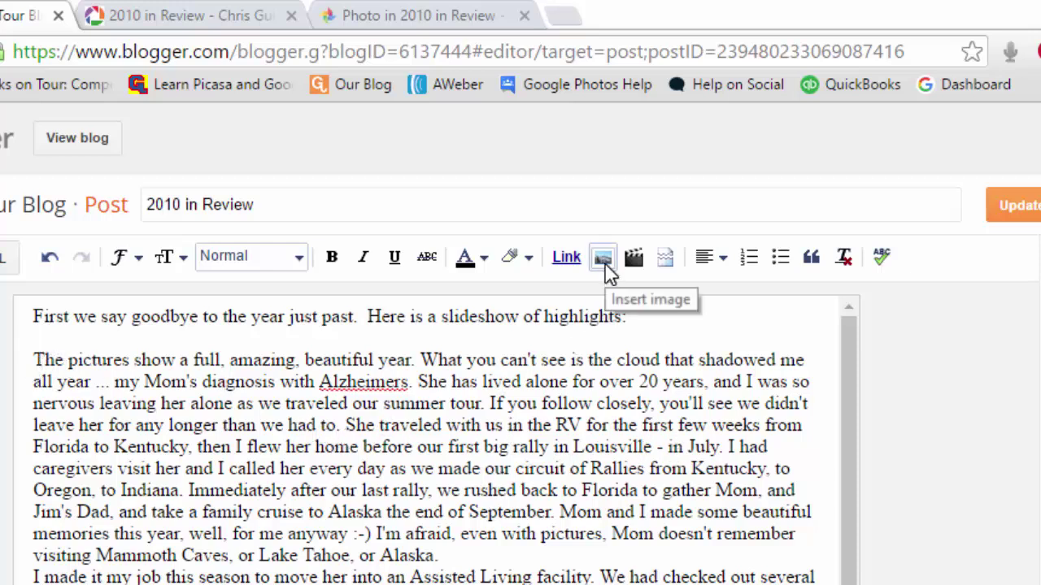
pyautogui.click(603, 259)
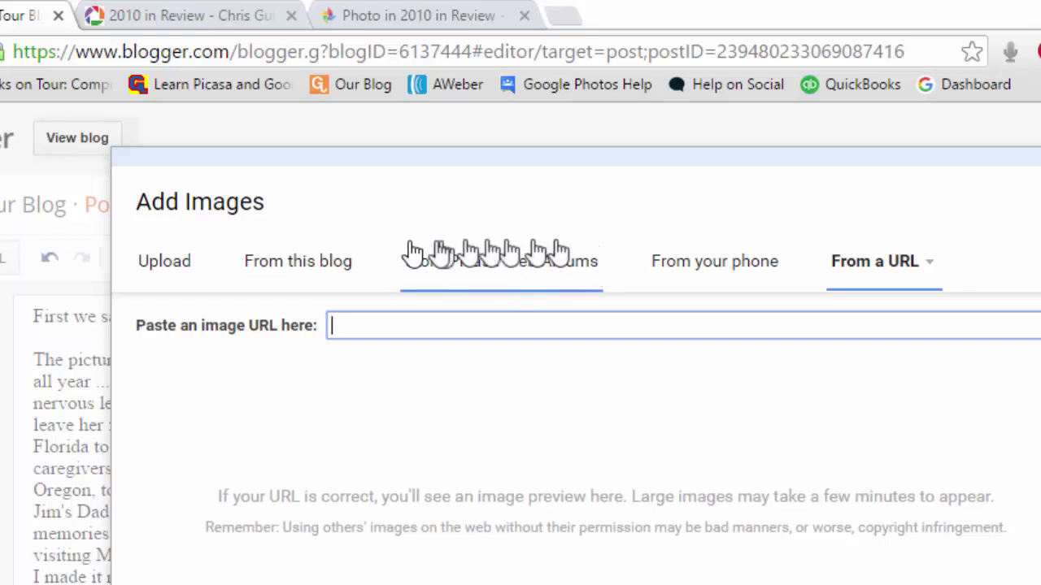
# Step: Search Picasa Web Albums for '2010 in Review', browse the results, then switch to From a URL
pyautogui.click(478, 275)
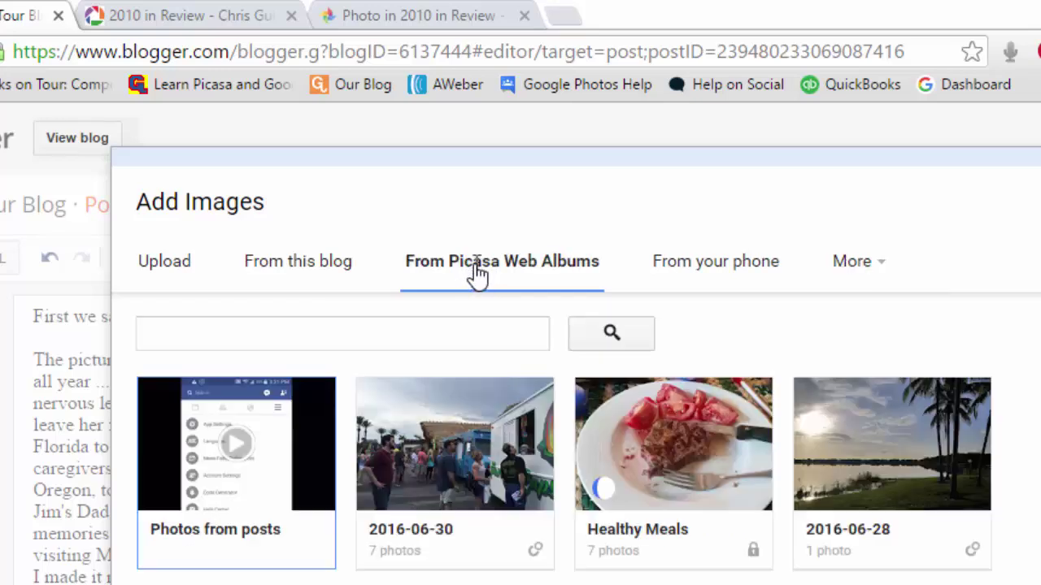
pyautogui.click(336, 332)
pyautogui.write('2')
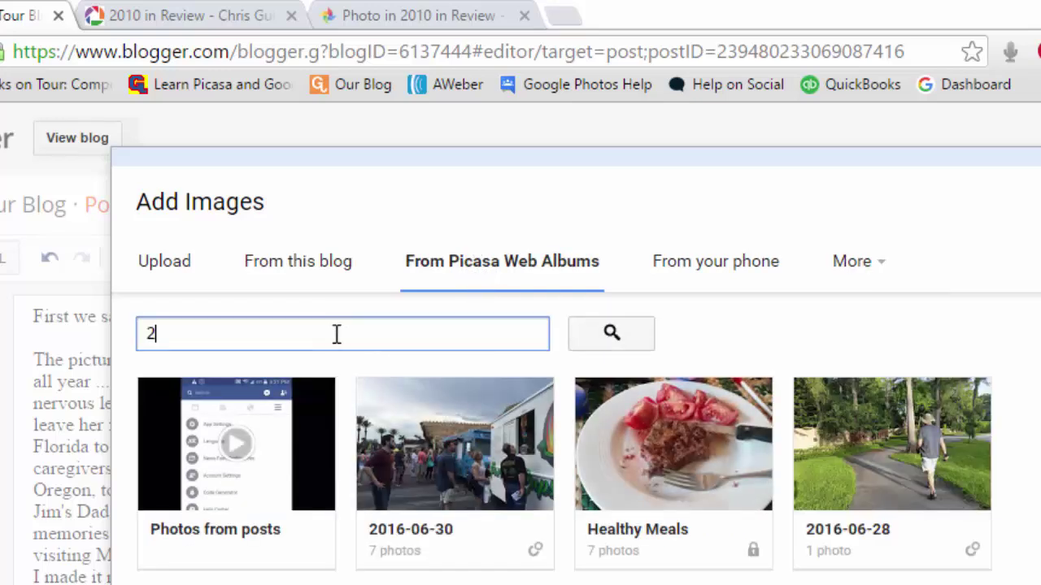
pyautogui.write('010')
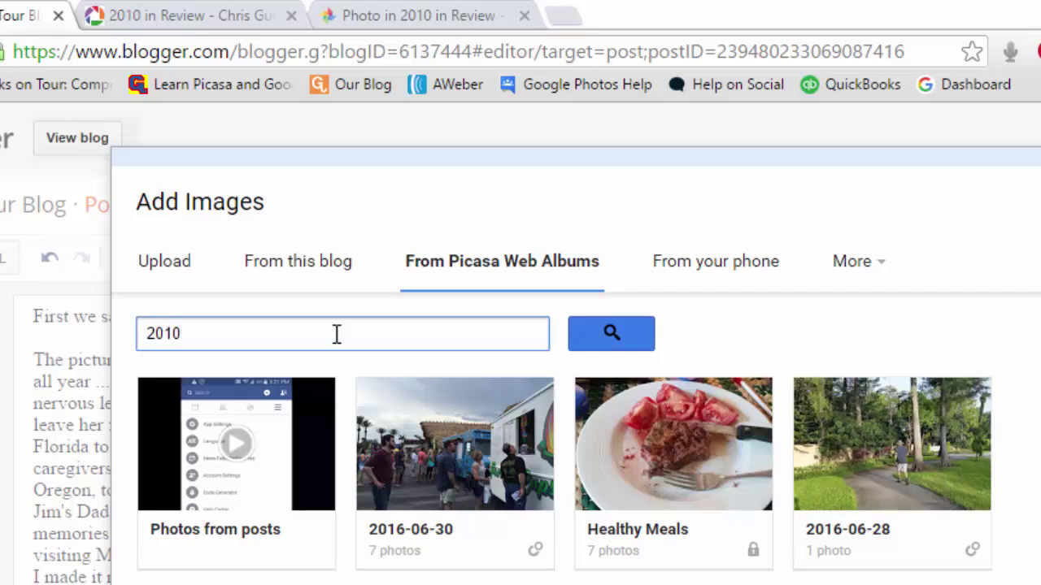
pyautogui.write(' in Review')
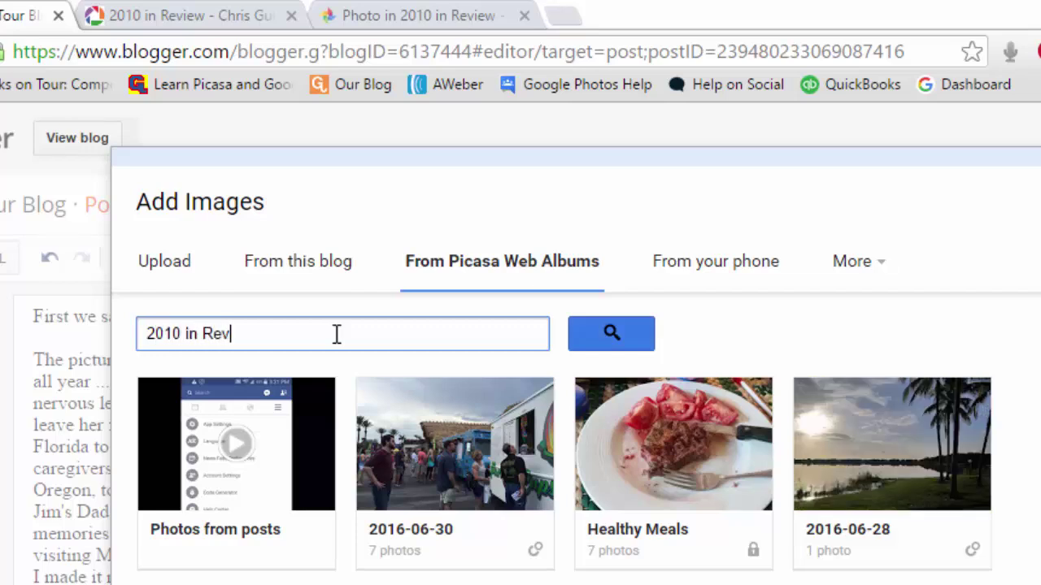
pyautogui.click(612, 333)
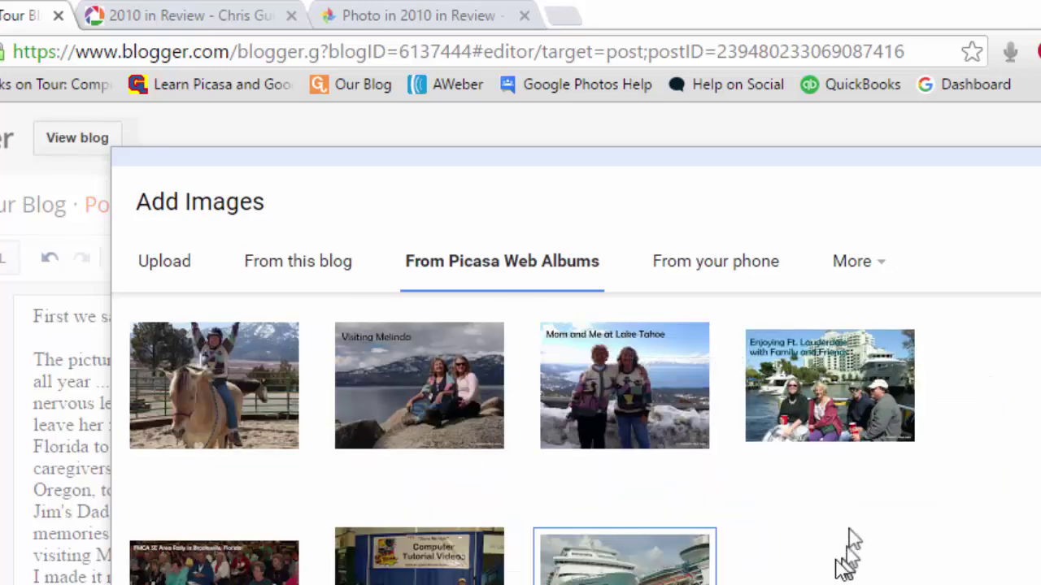
pyautogui.scroll(-10, 415, 564)
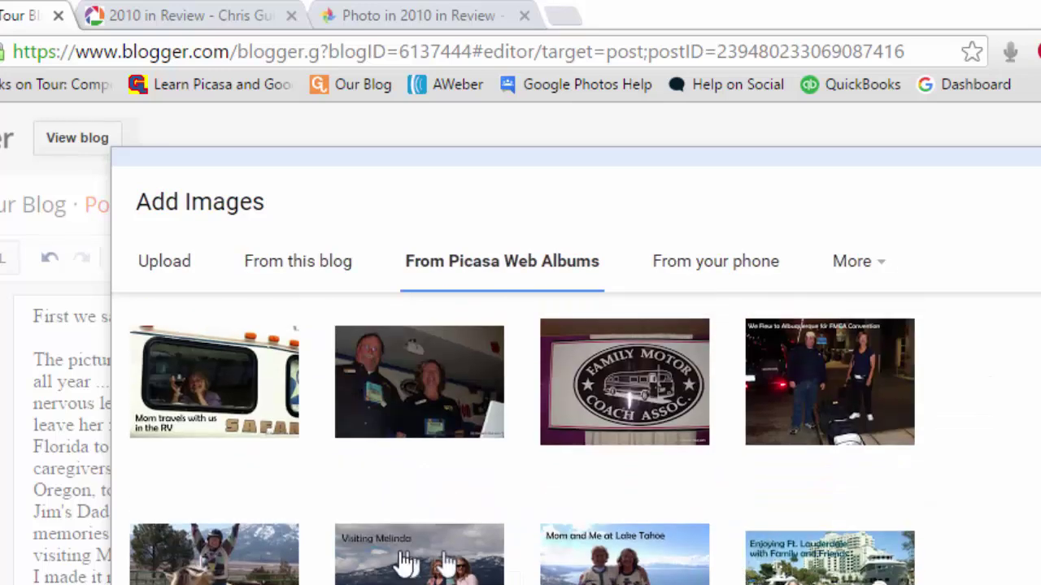
pyautogui.scroll(15, 436, 571)
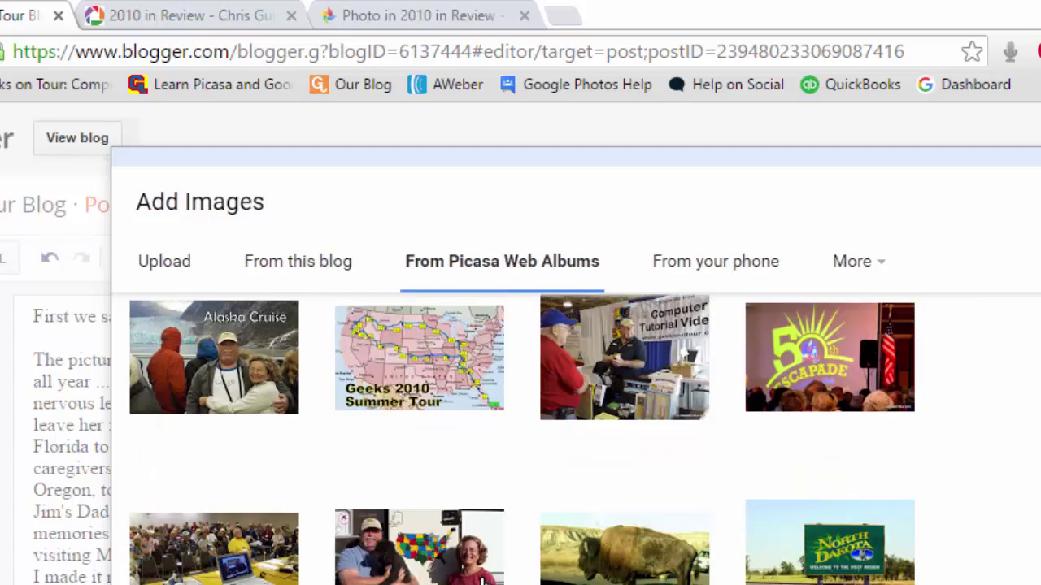
pyautogui.scroll(3, 482, 580)
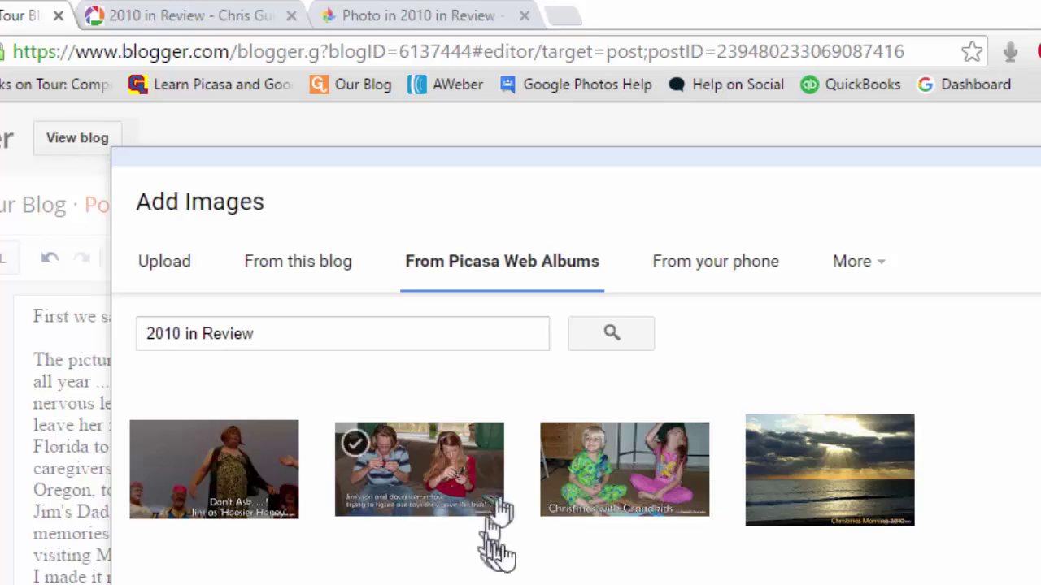
pyautogui.scroll(-5, 512, 553)
pyautogui.scroll(-15, 513, 554)
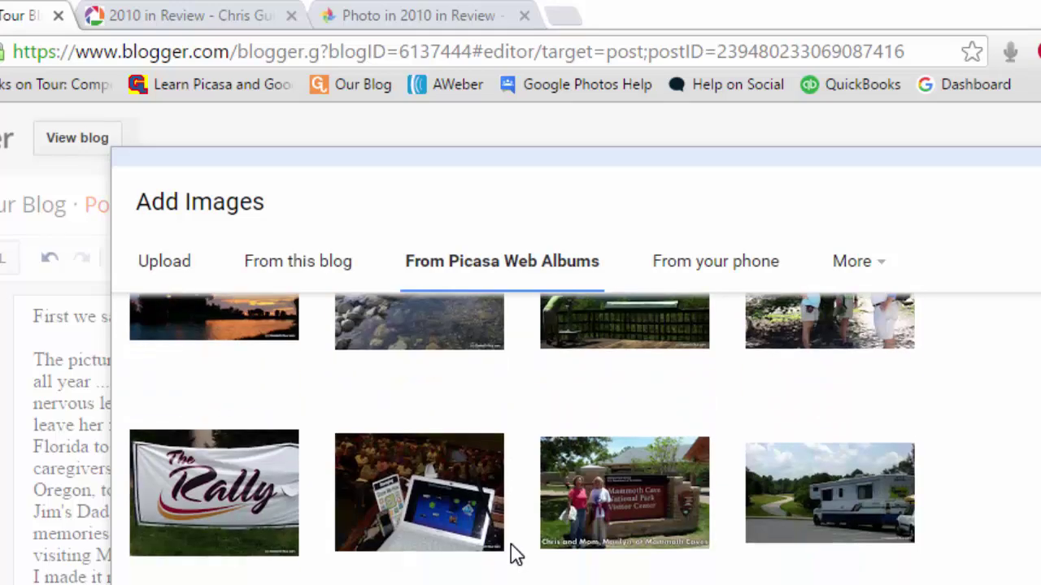
pyautogui.scroll(-2, 513, 557)
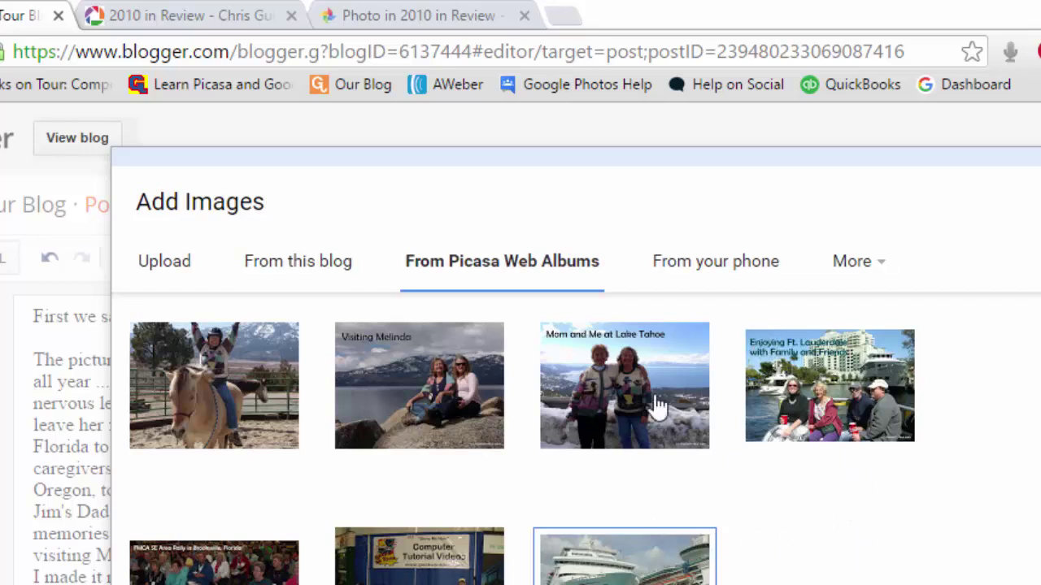
pyautogui.click(868, 263)
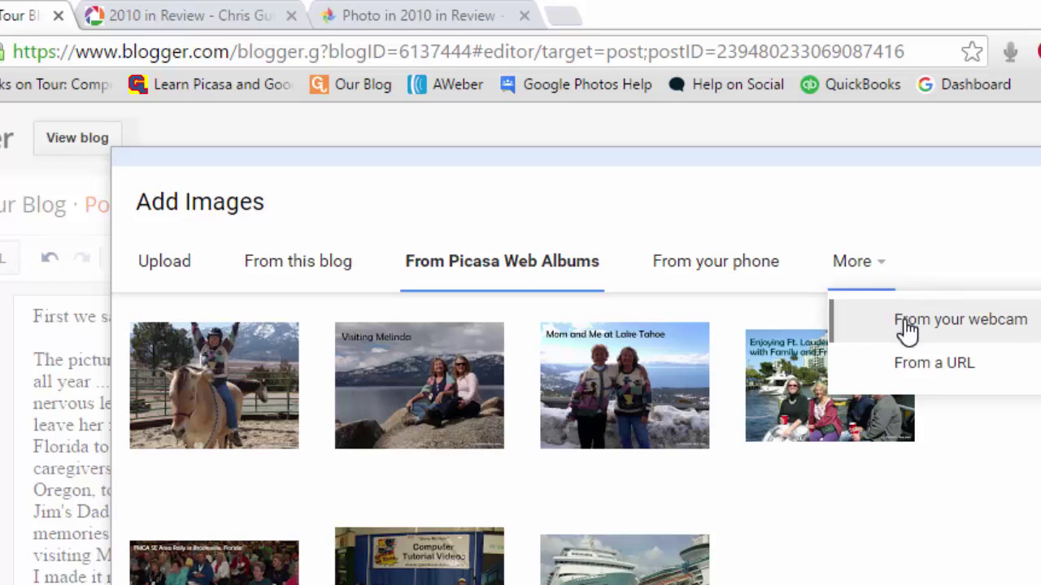
pyautogui.click(917, 364)
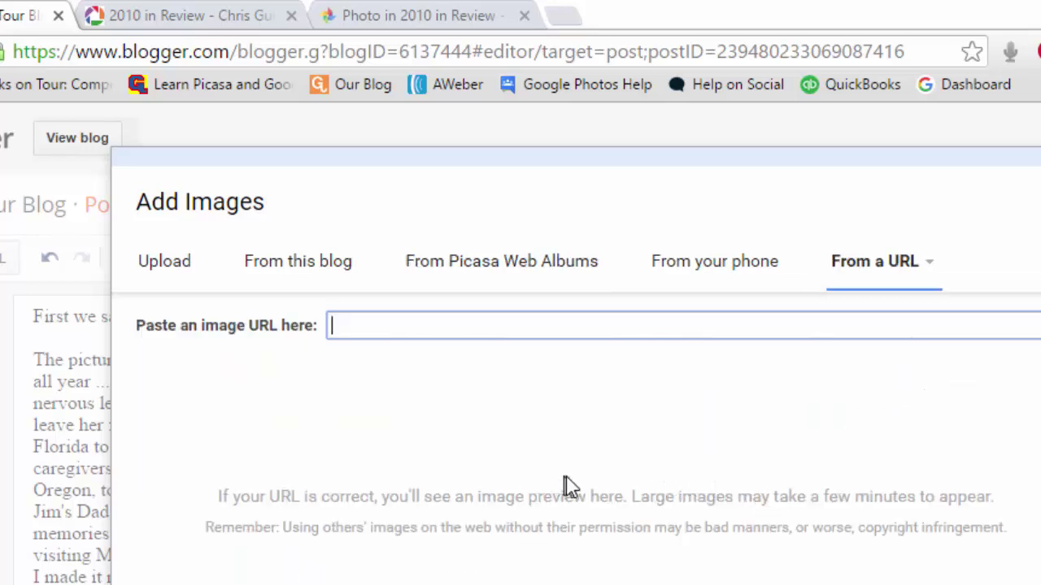
# Step: Copy the image address of the 2010 in Review animation from the Google Photos tab
pyautogui.click(426, 19)
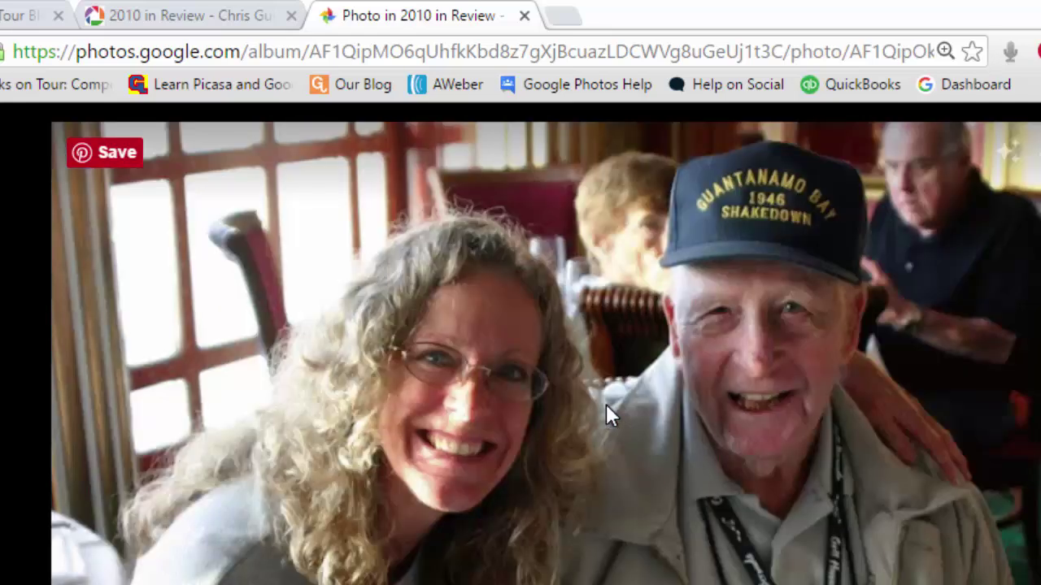
pyautogui.rightClick(610, 415)
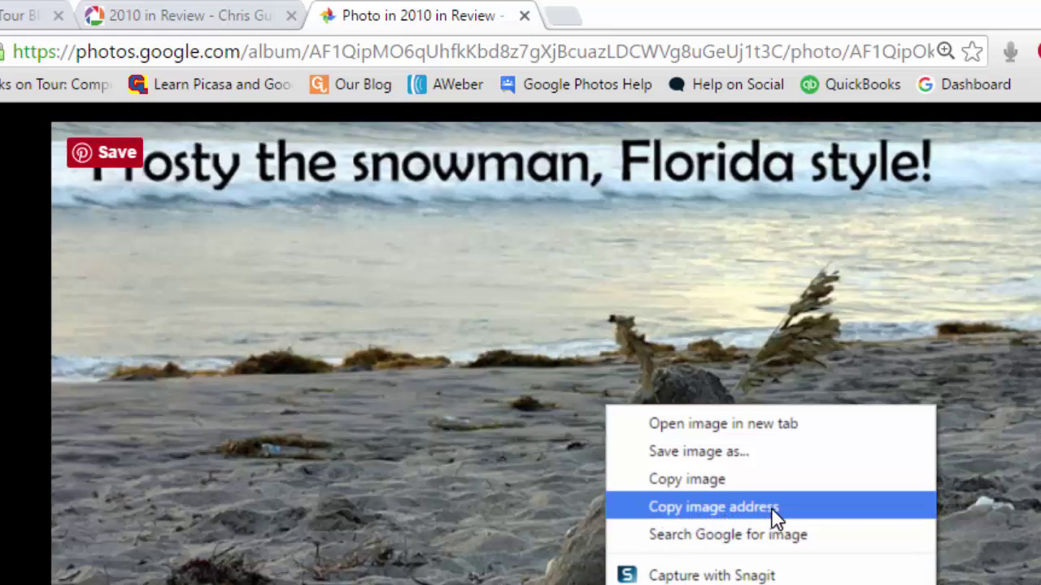
pyautogui.click(771, 507)
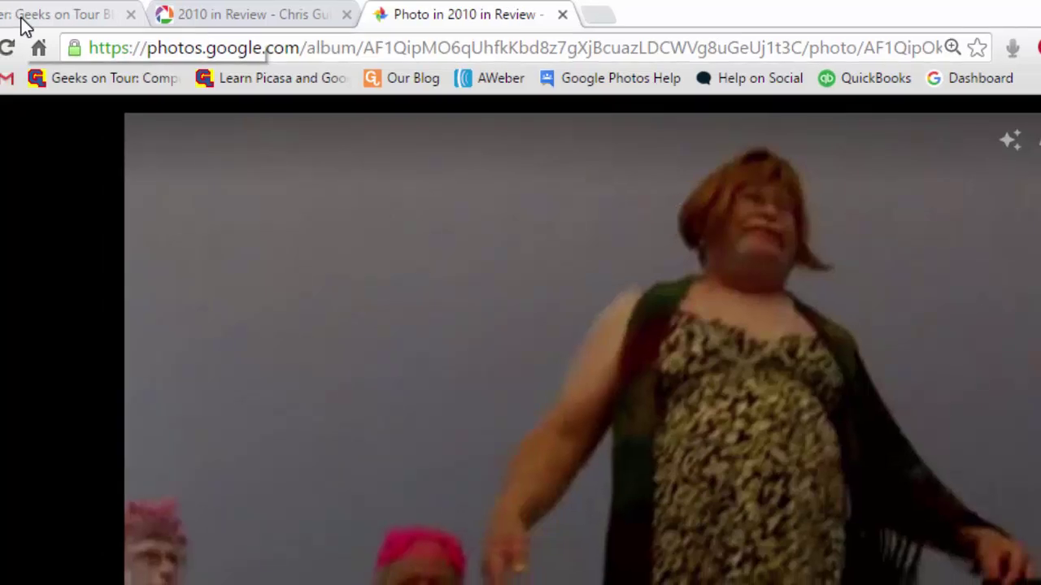
# Step: Insert the Google Photos animation into the post from its pasted image address, below the opening sentence
pyautogui.click(25, 22)
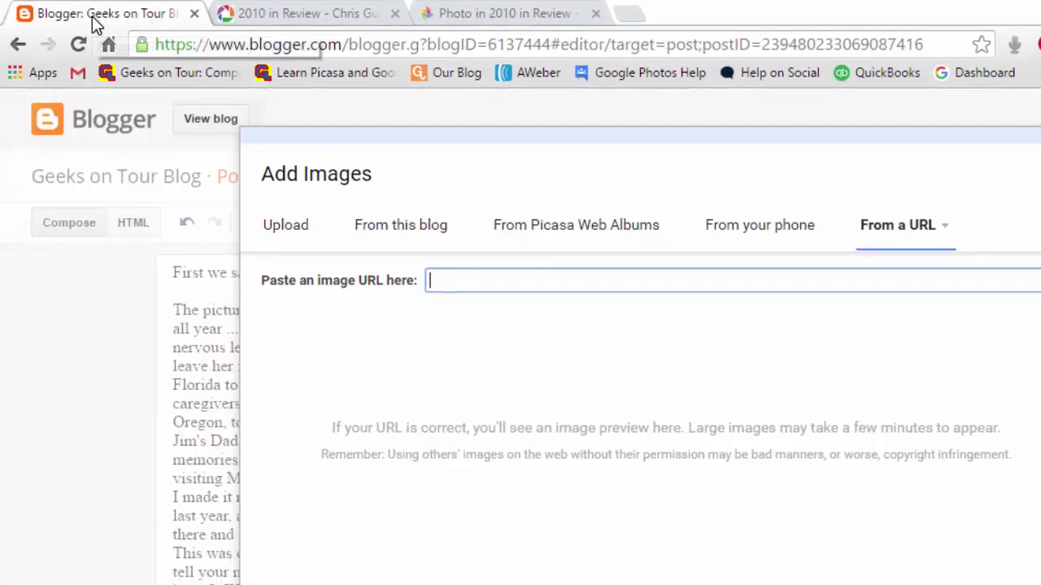
pyautogui.rightClick(436, 281)
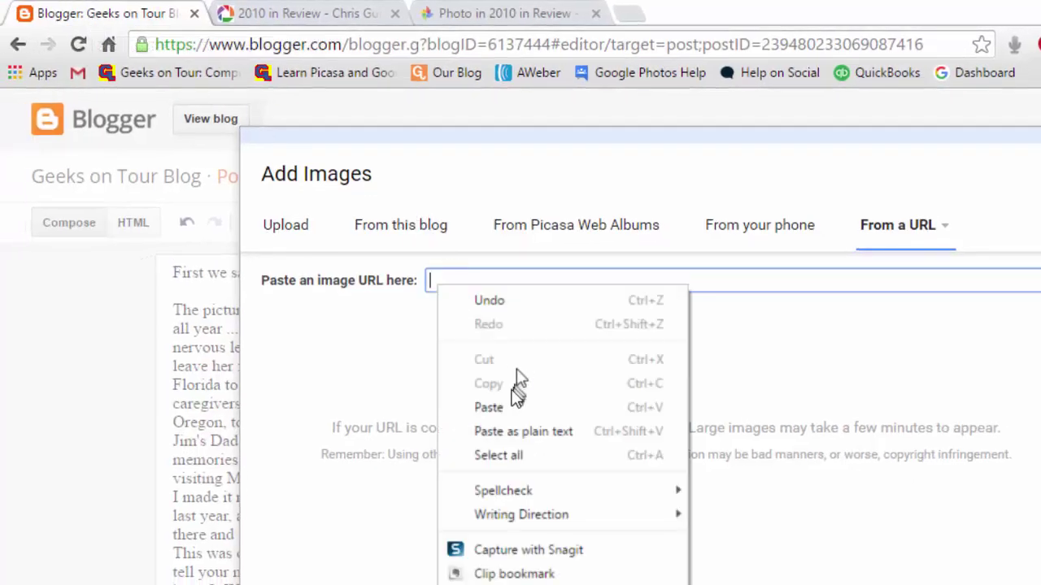
pyautogui.click(488, 407)
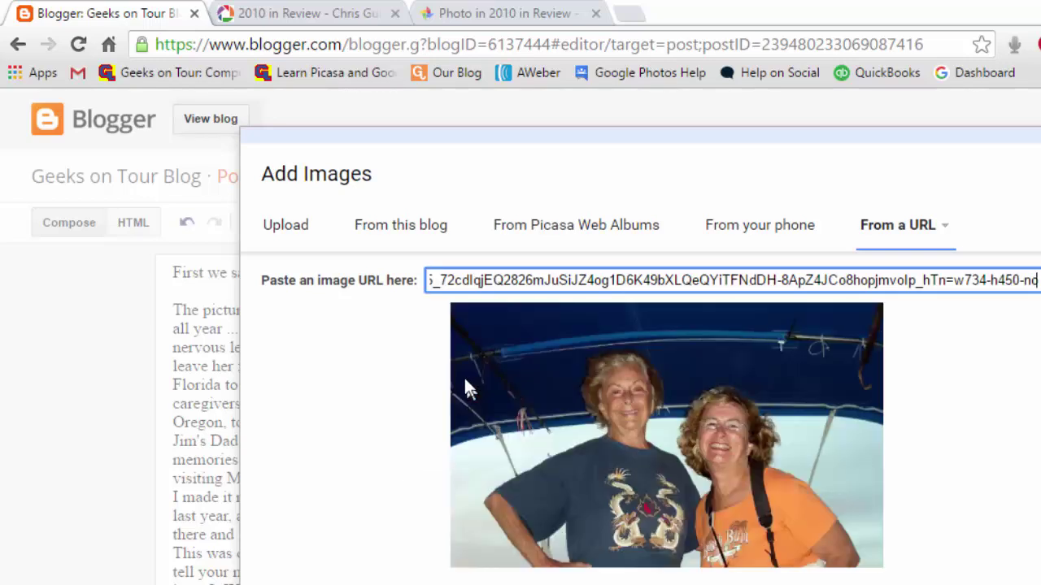
pyautogui.click(317, 579)
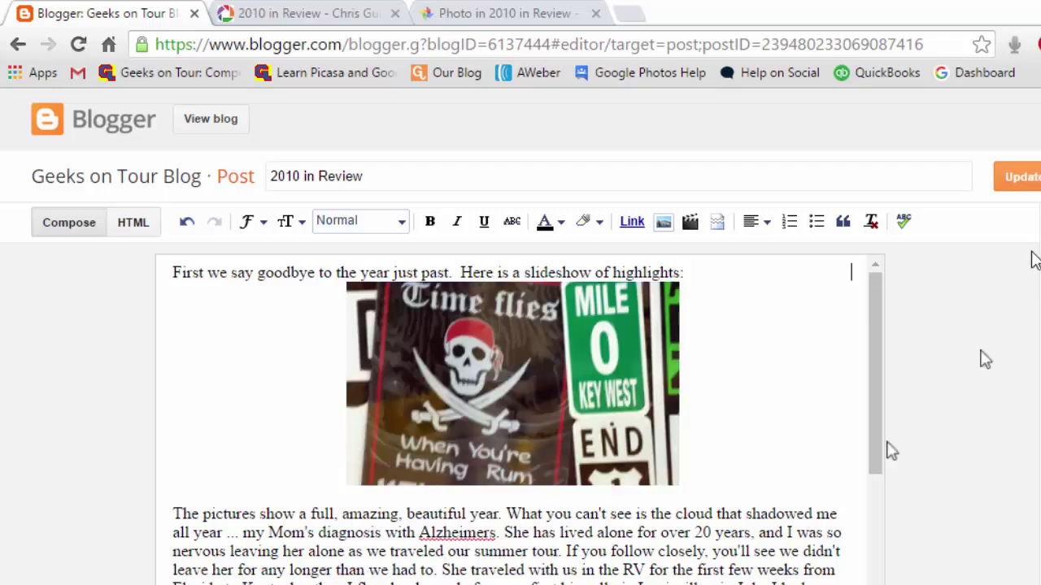
# Step: Resize the inserted slideshow animation image to Large, then X-Large
pyautogui.click(502, 395)
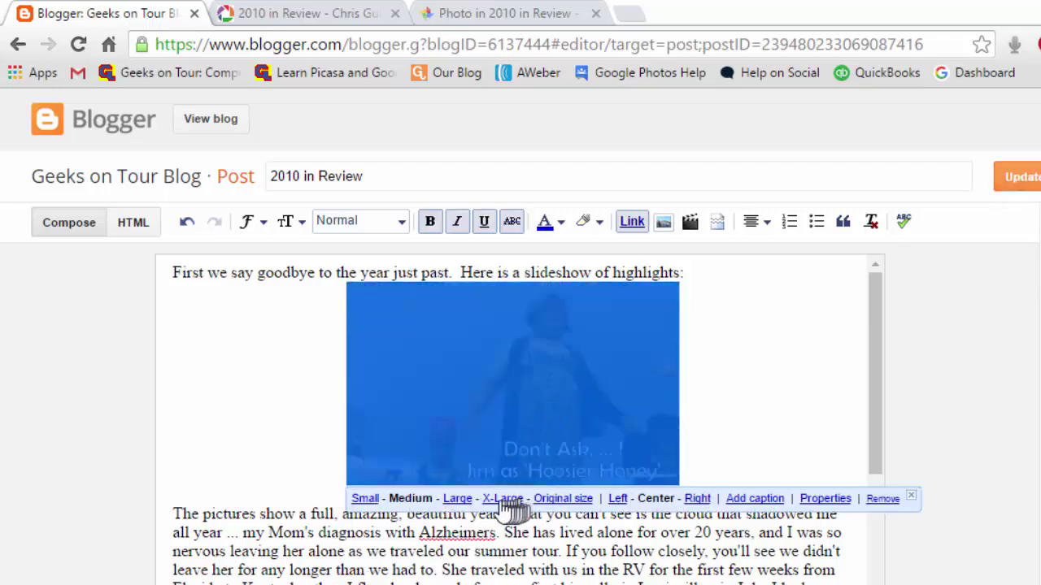
pyautogui.click(458, 499)
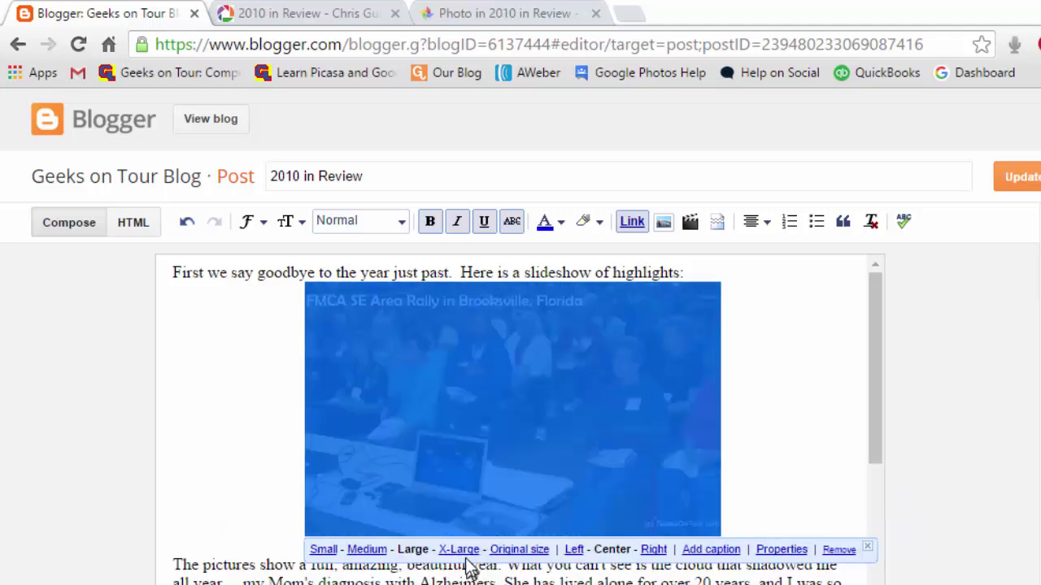
pyautogui.click(464, 549)
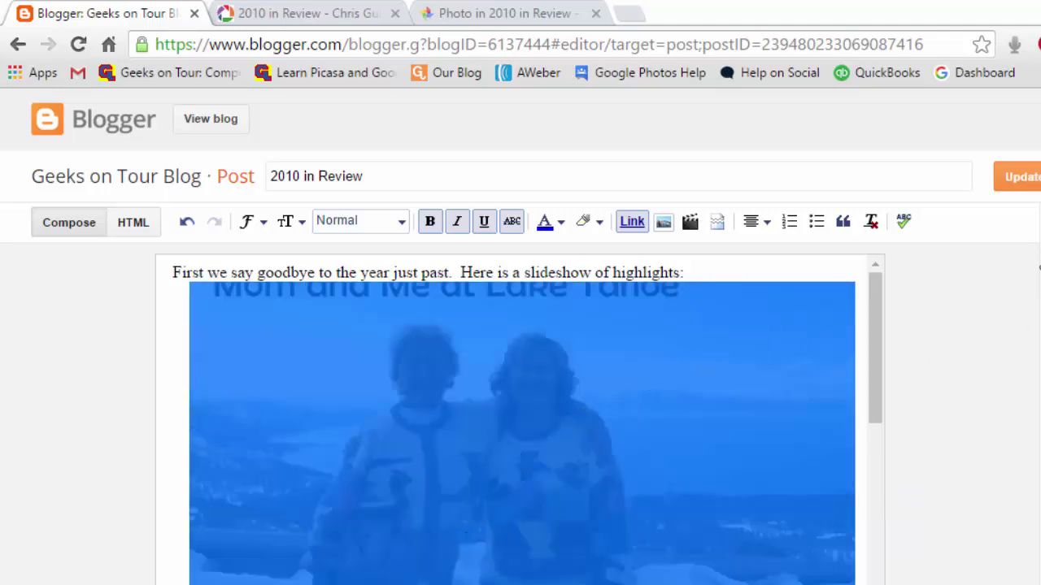
# Step: Update the published '2010 in Review' post with the enlarged animation image
pyautogui.click(1026, 189)
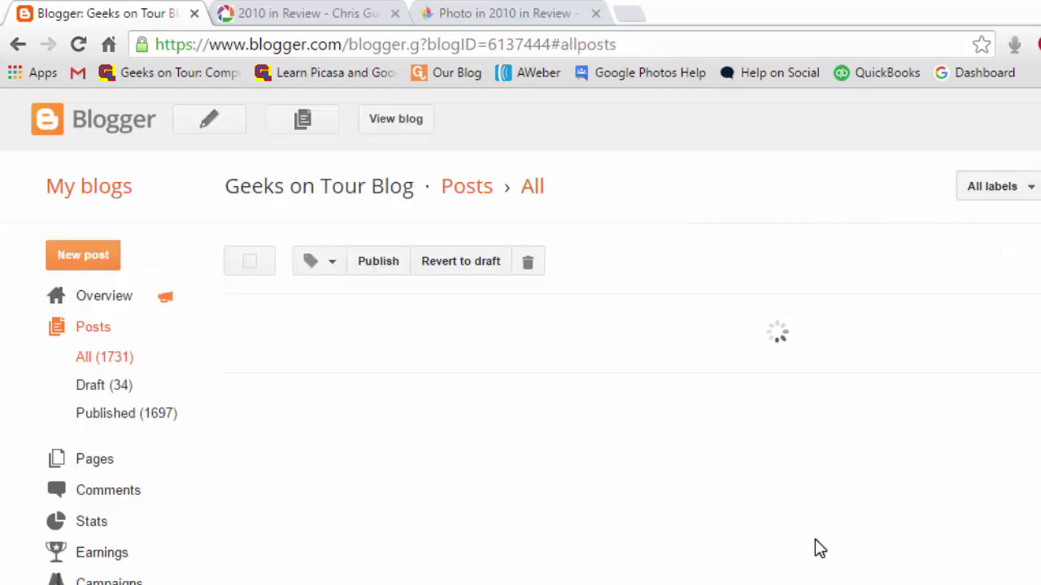